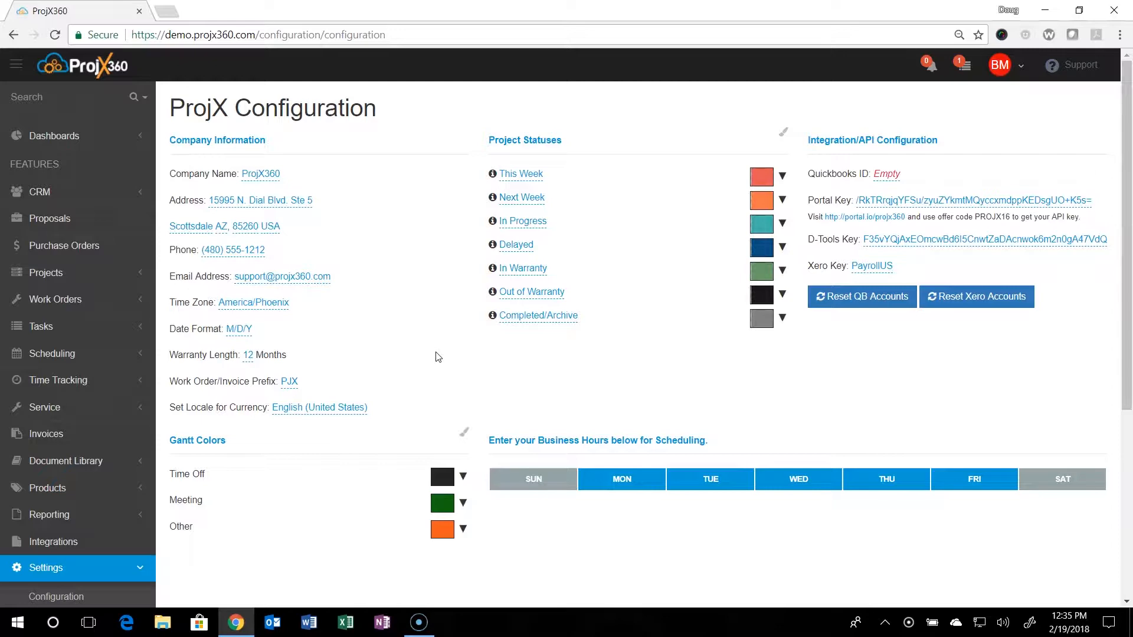
- Review the currency locale and This Week status, leaving English (United States) and the status unchanged
scroll(124, 443, down, 3)
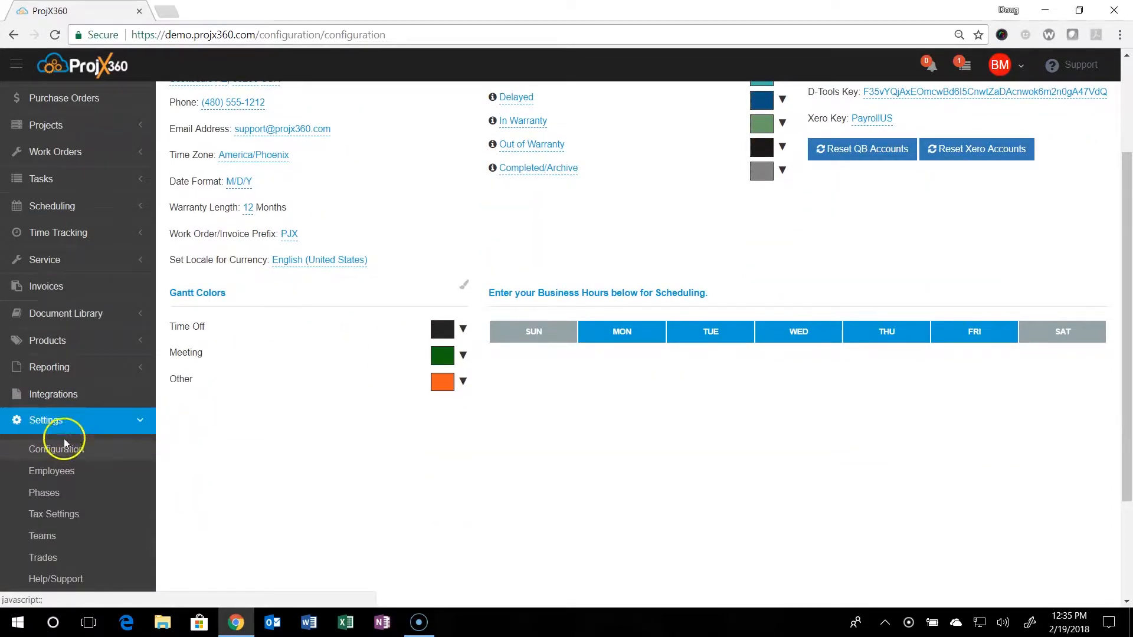
scroll(202, 451, up, 3)
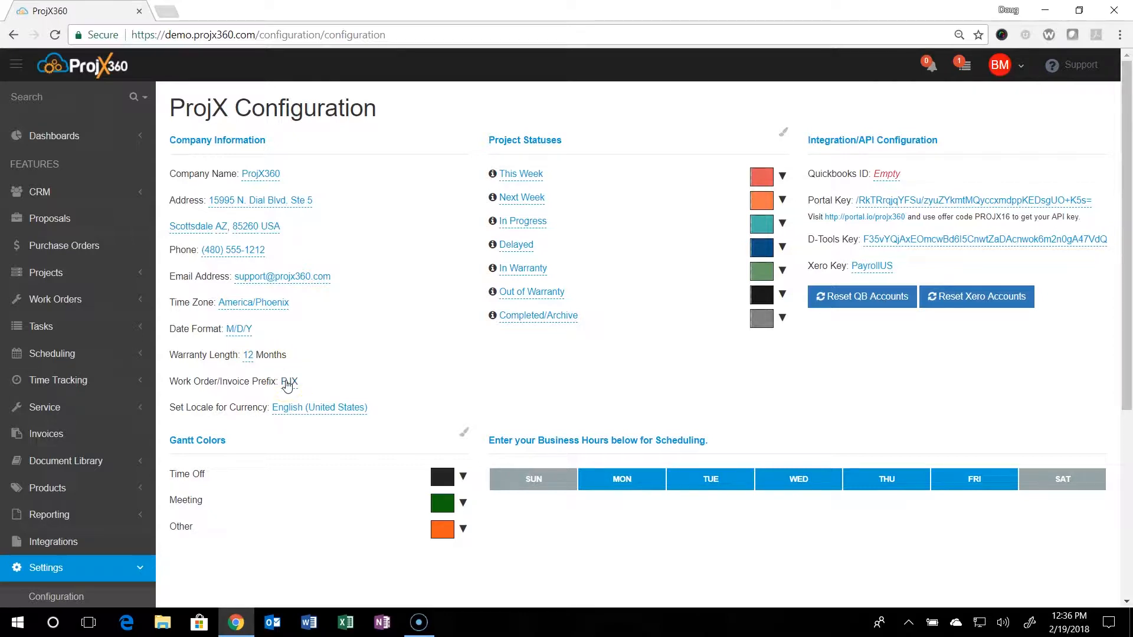
click(298, 415)
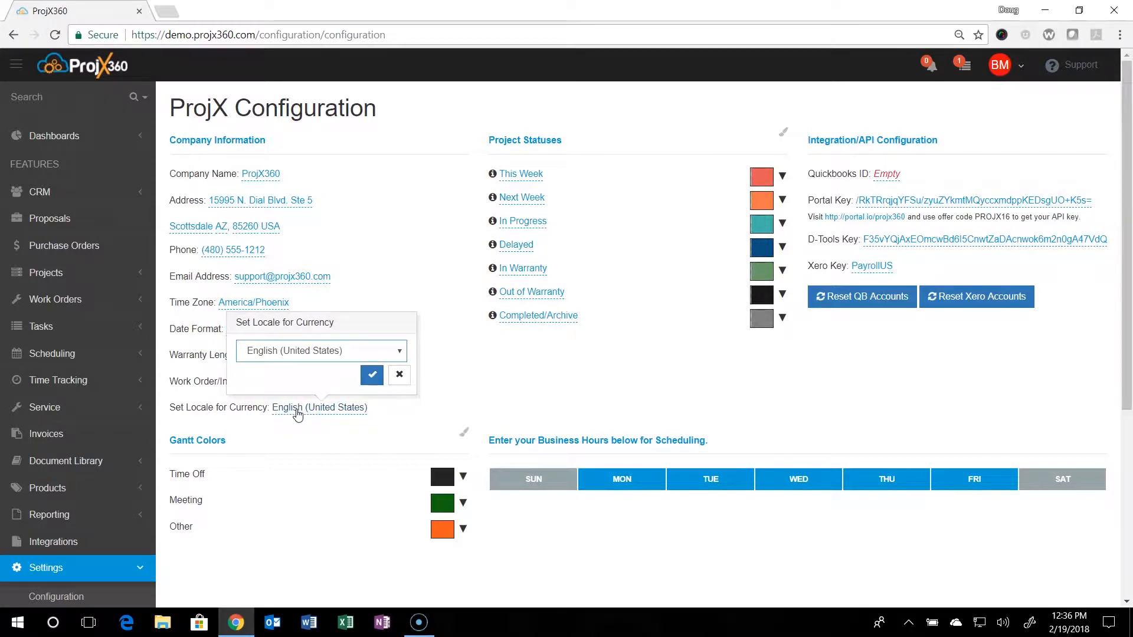
click(375, 352)
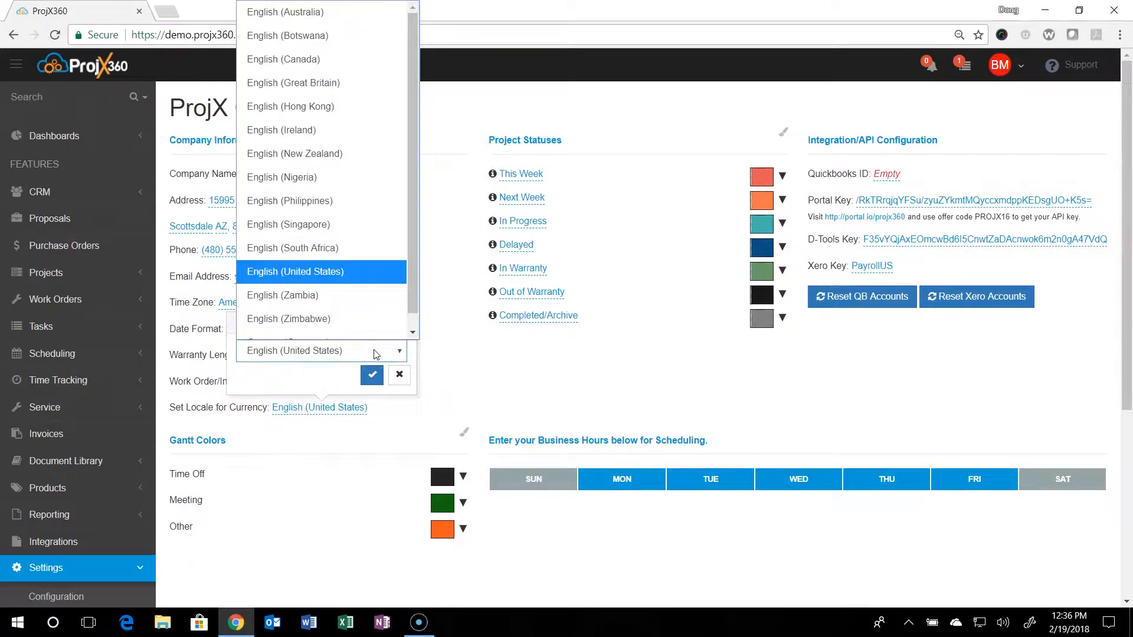
click(393, 374)
click(394, 375)
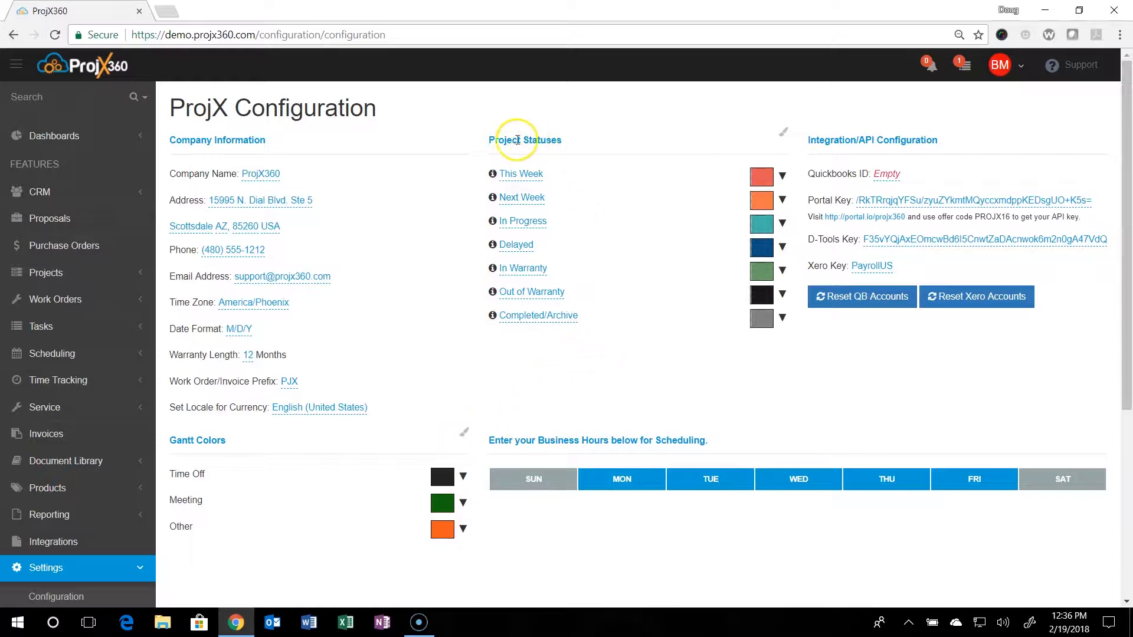
click(514, 177)
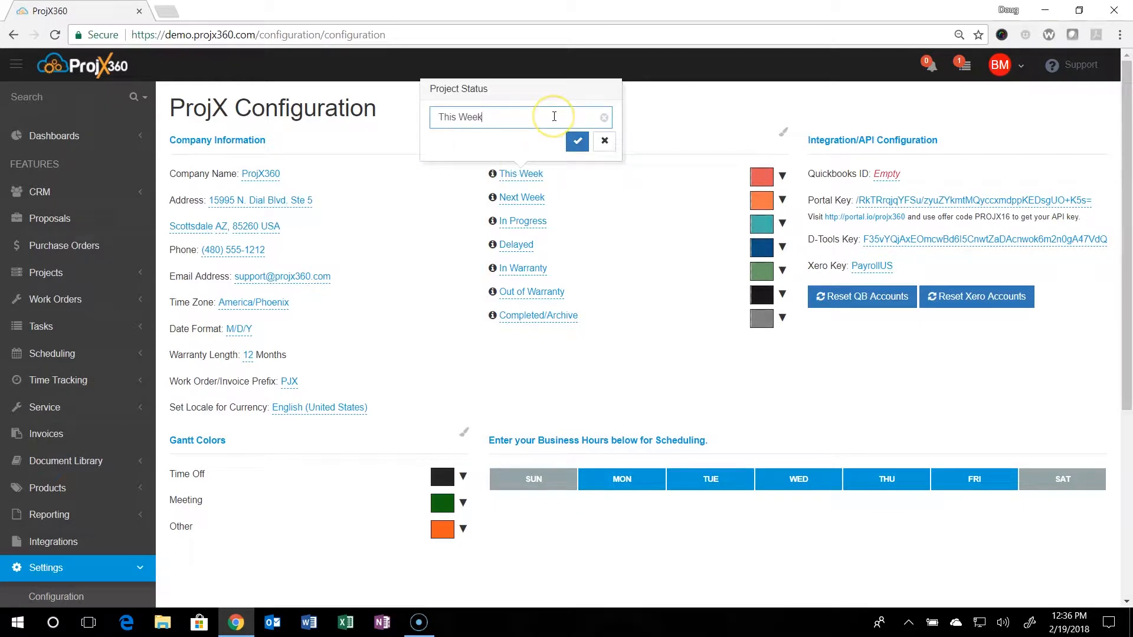
click(688, 93)
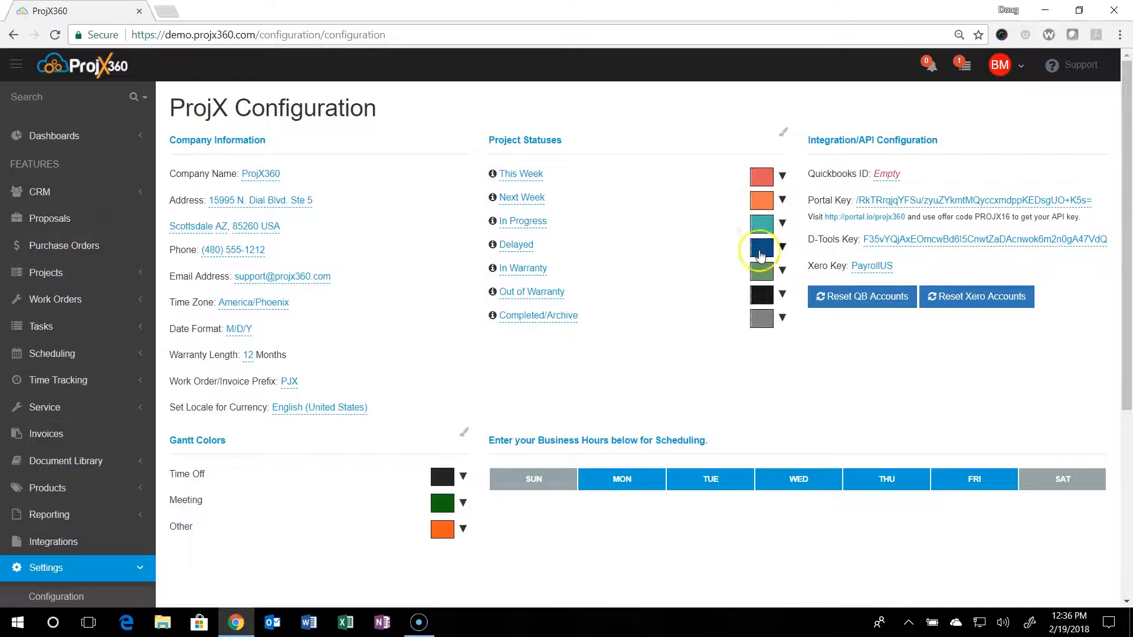
- Add a new project status palette colour set to orange #f8af09 and close the palette manager
click(786, 137)
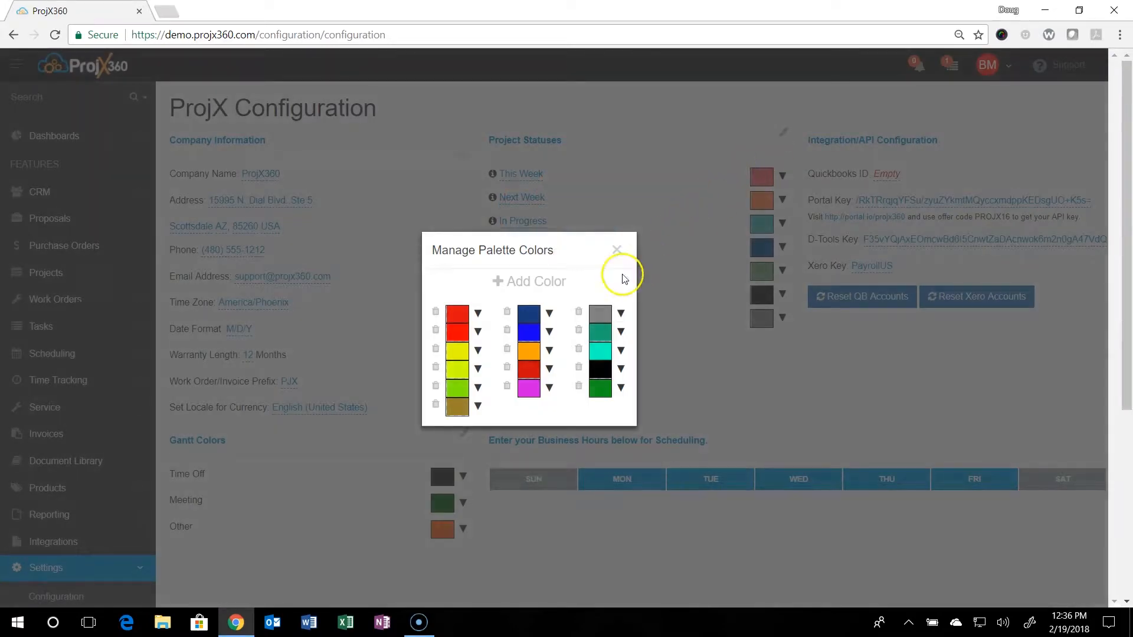
click(517, 290)
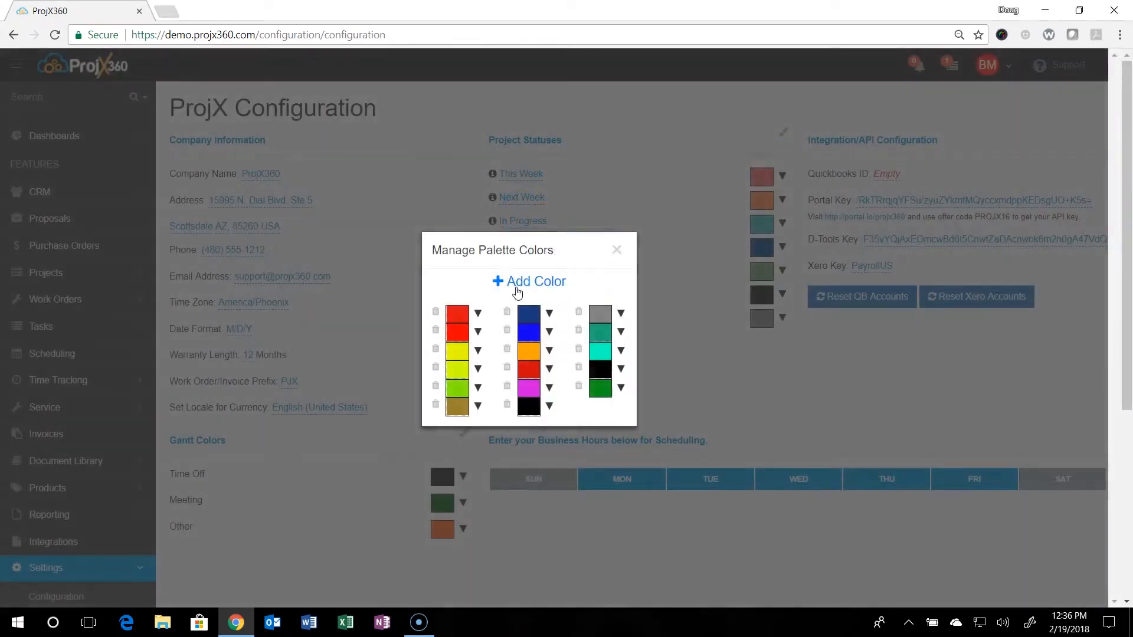
click(528, 407)
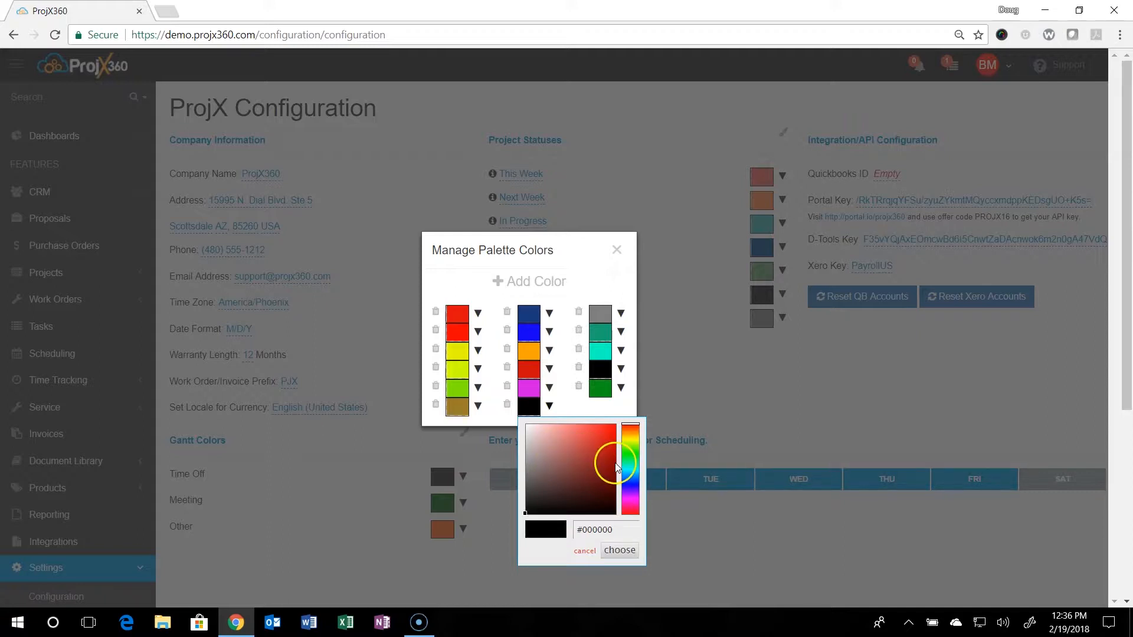
click(633, 434)
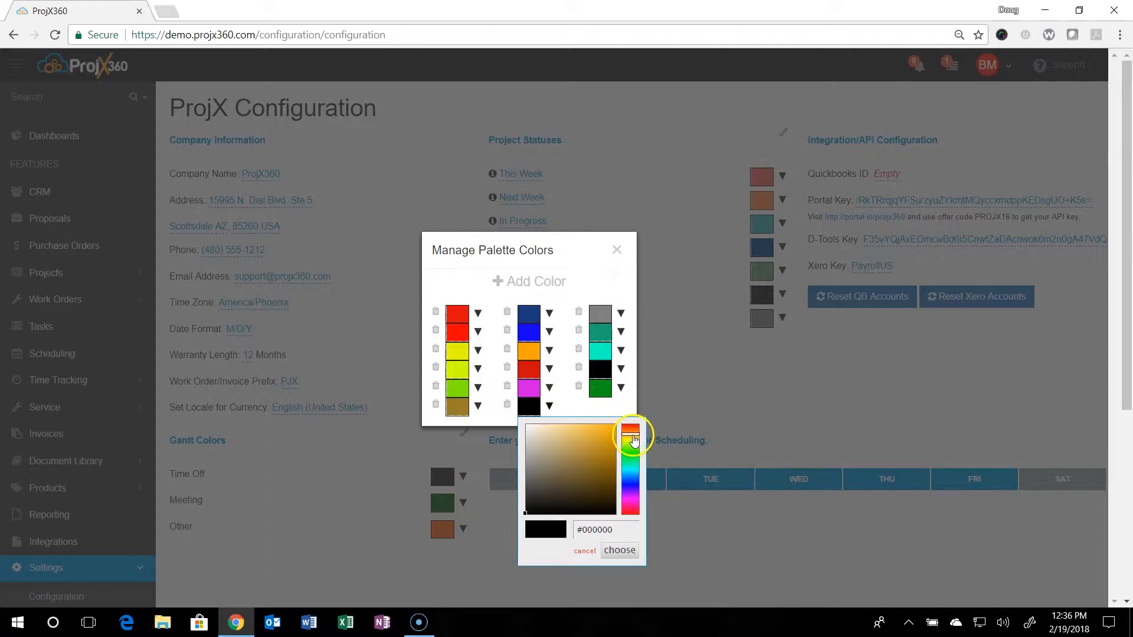
click(610, 430)
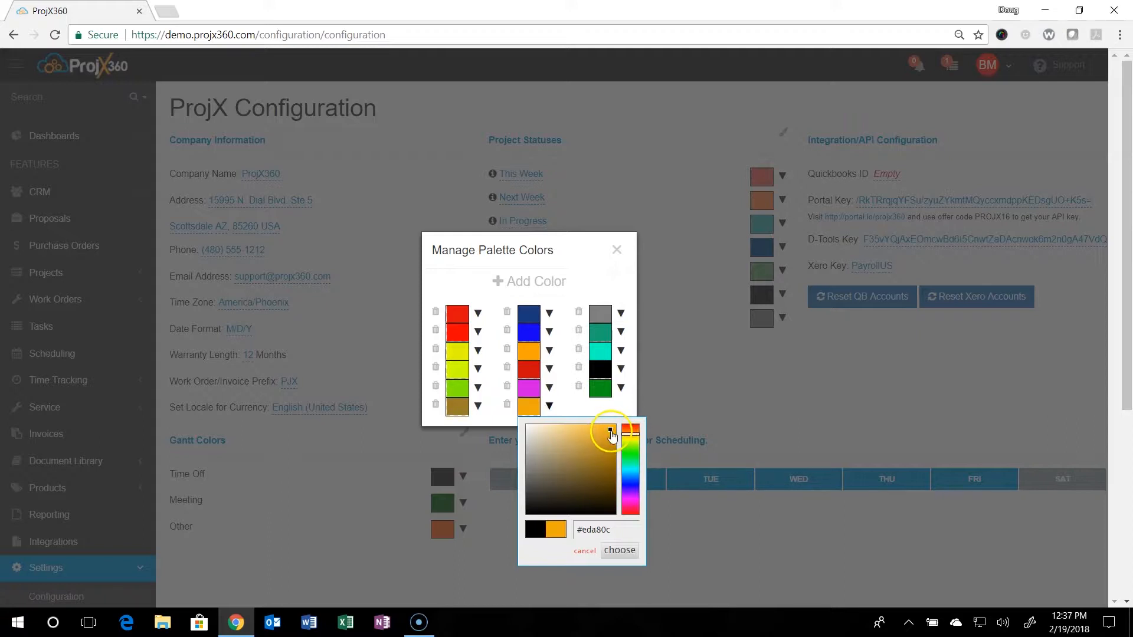
click(602, 456)
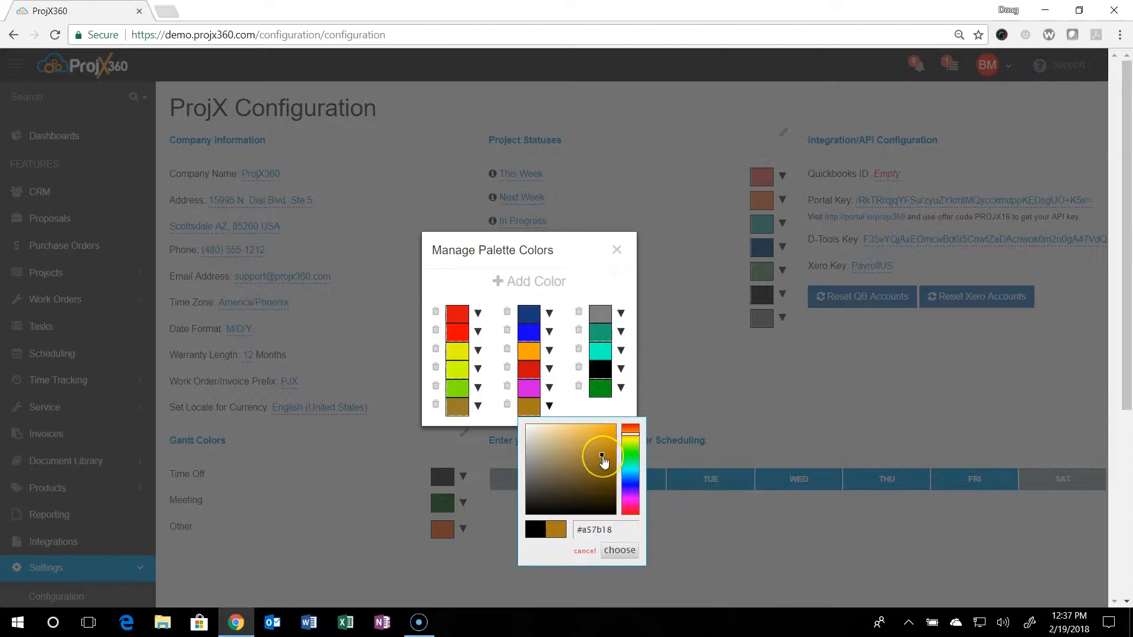
drag(585, 445, 609, 438)
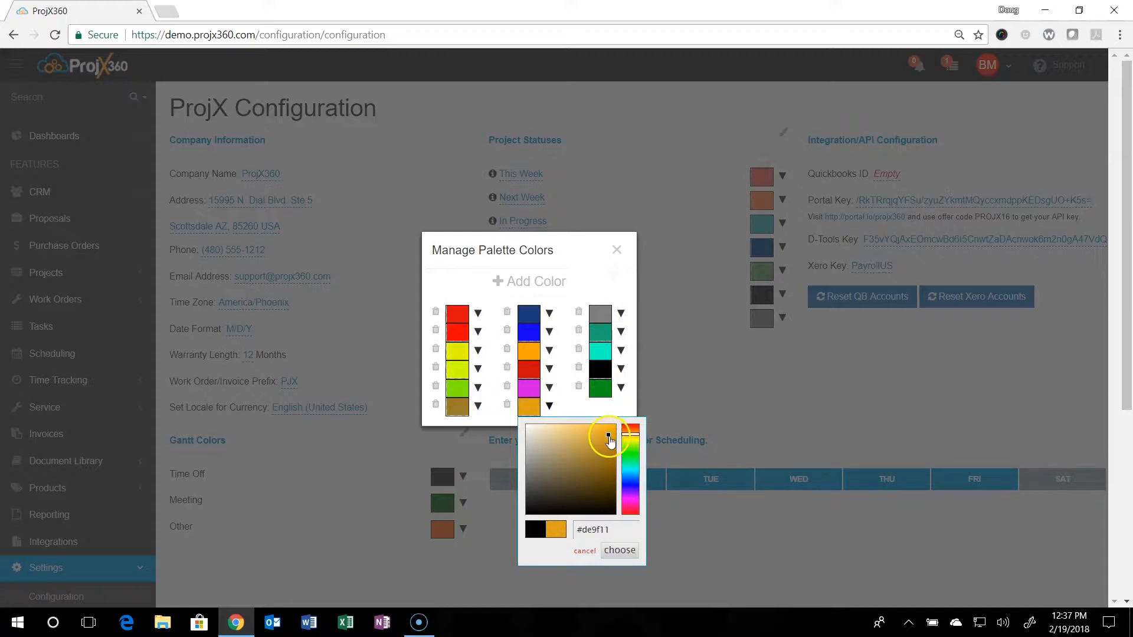
click(612, 427)
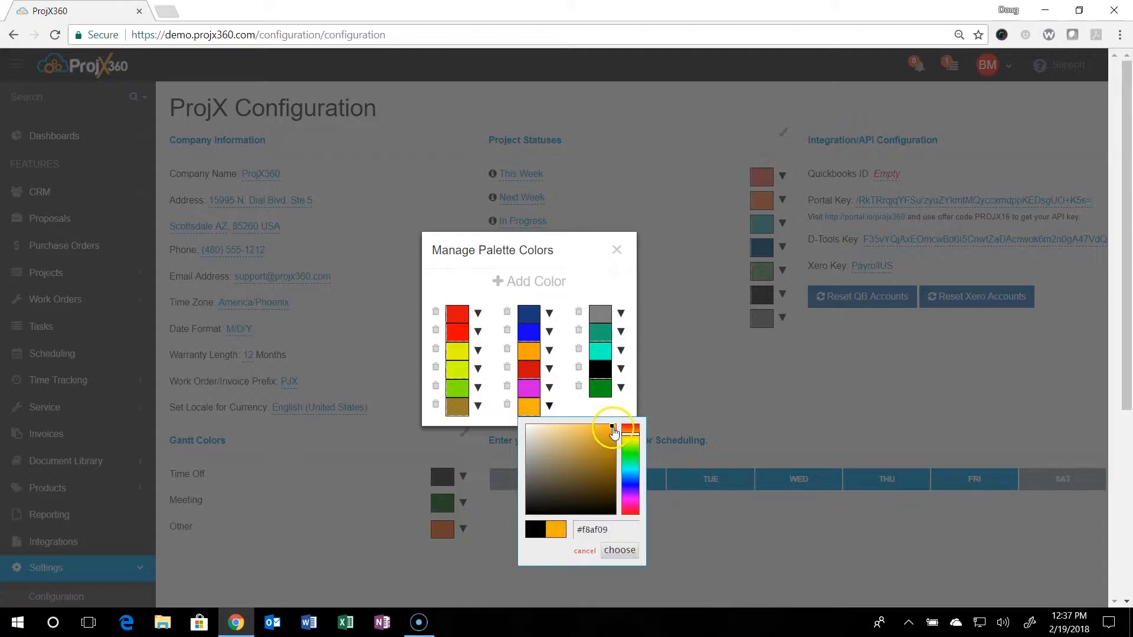
click(621, 551)
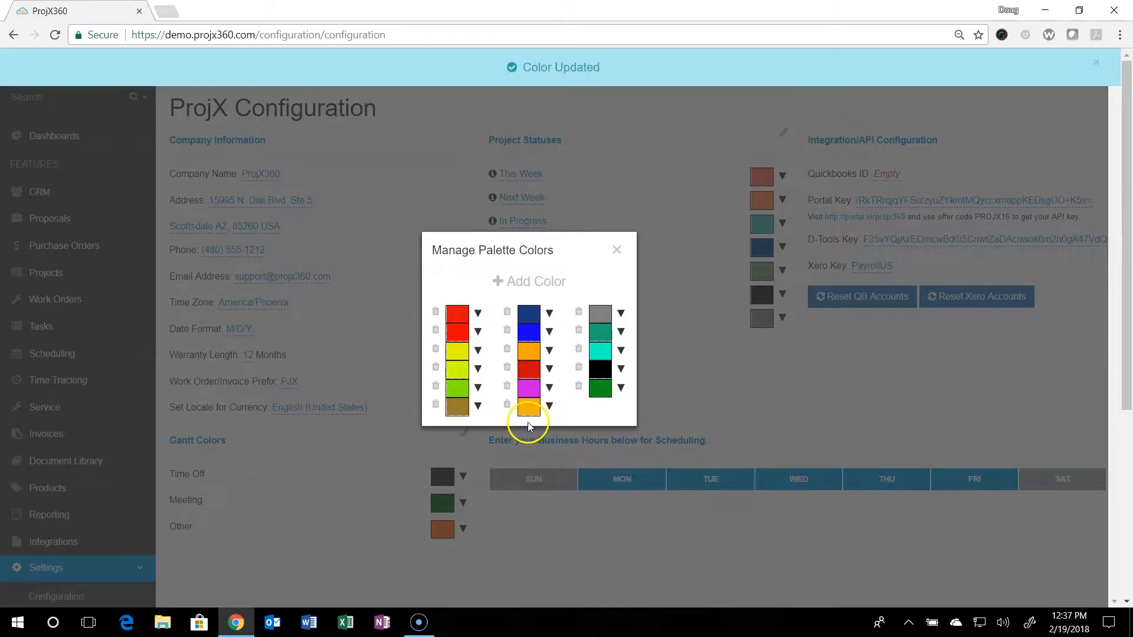
click(616, 250)
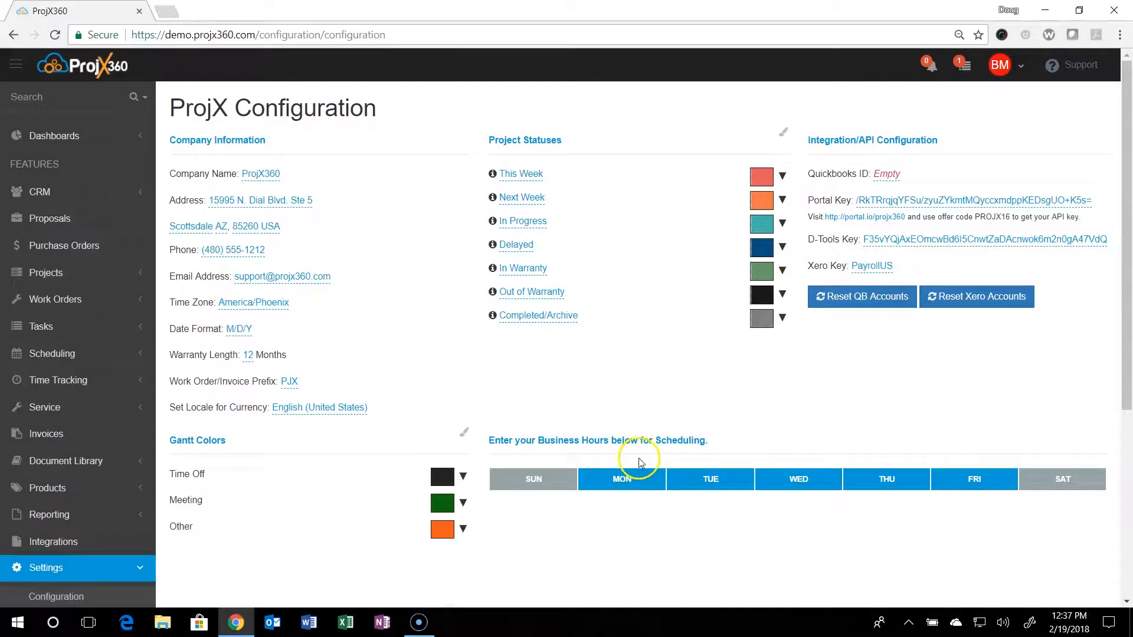
- Show Monday's business hours (8:00 AM to 5:00 PM) and glance at Wednesday's
scroll(638, 458, down, 1)
click(614, 417)
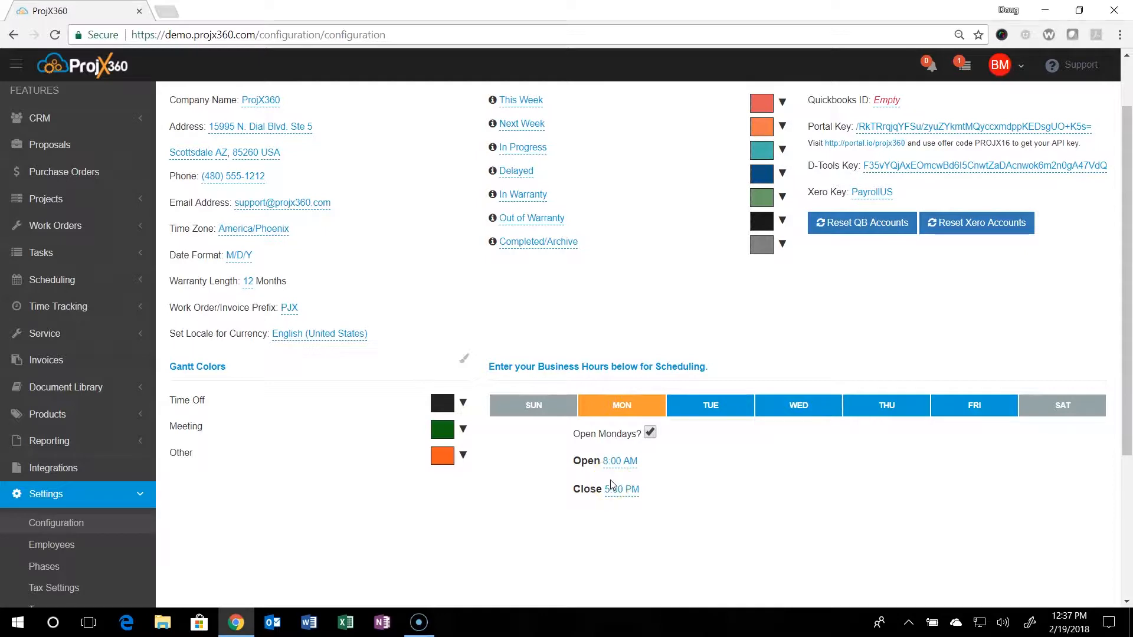
click(819, 415)
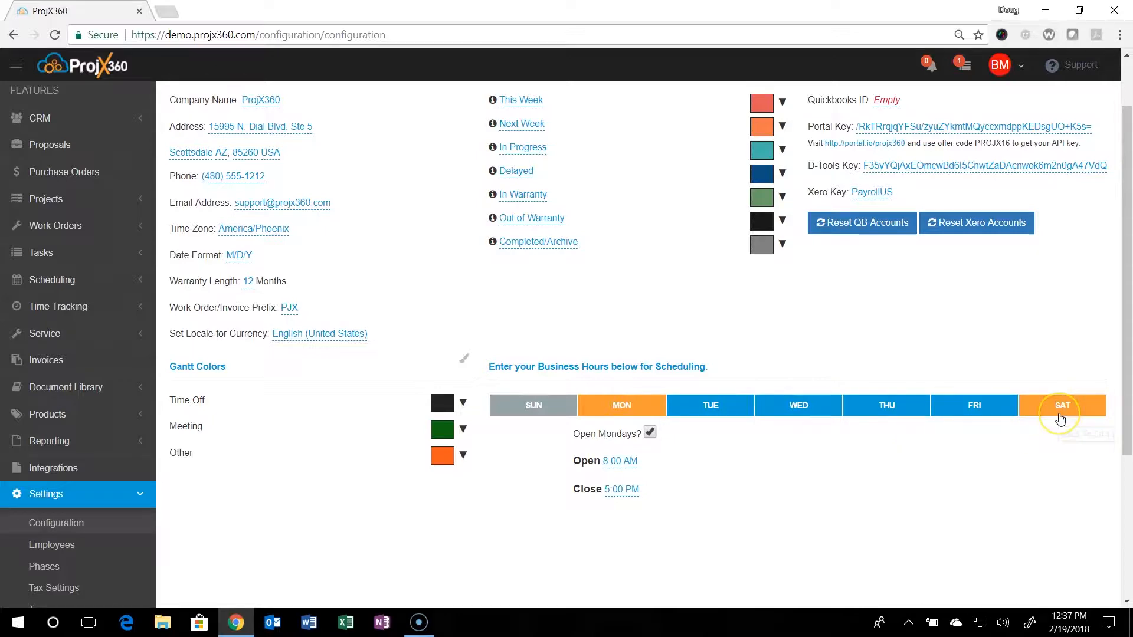
scroll(856, 475, up, 2)
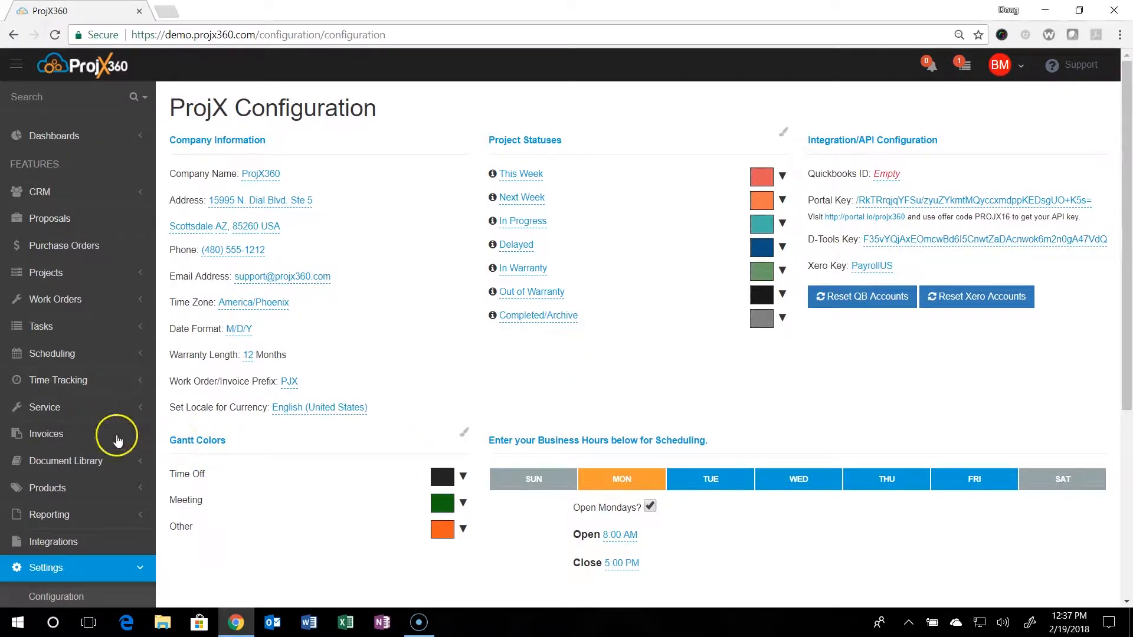
scroll(115, 440, down, 3)
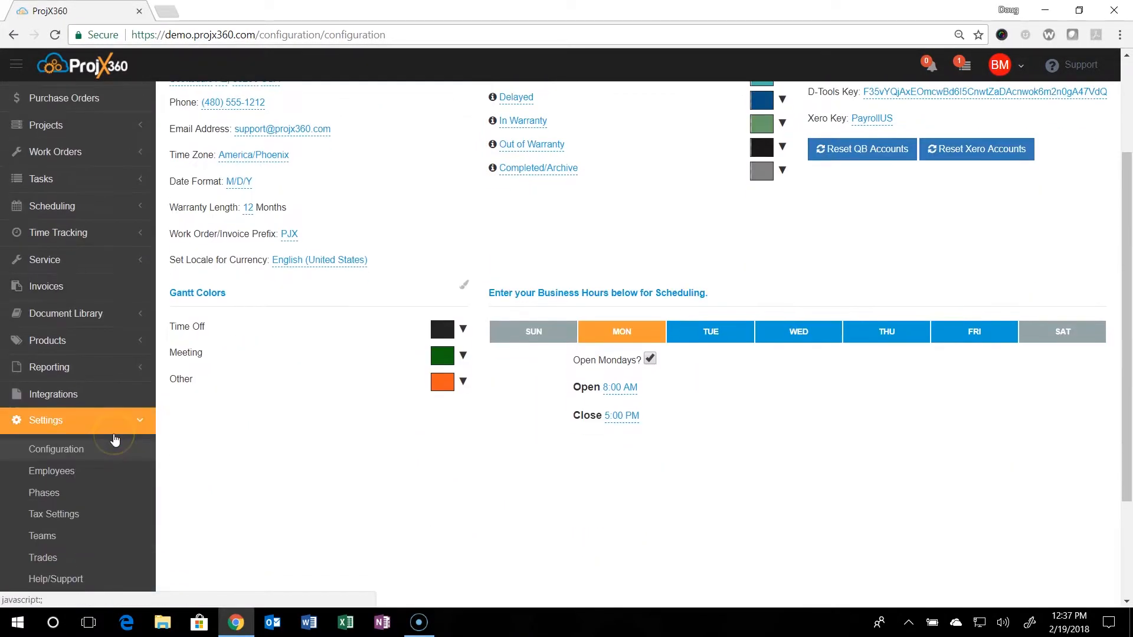
- Open the Employees page with its five active employees, closing the actions panel without adding anyone
click(50, 472)
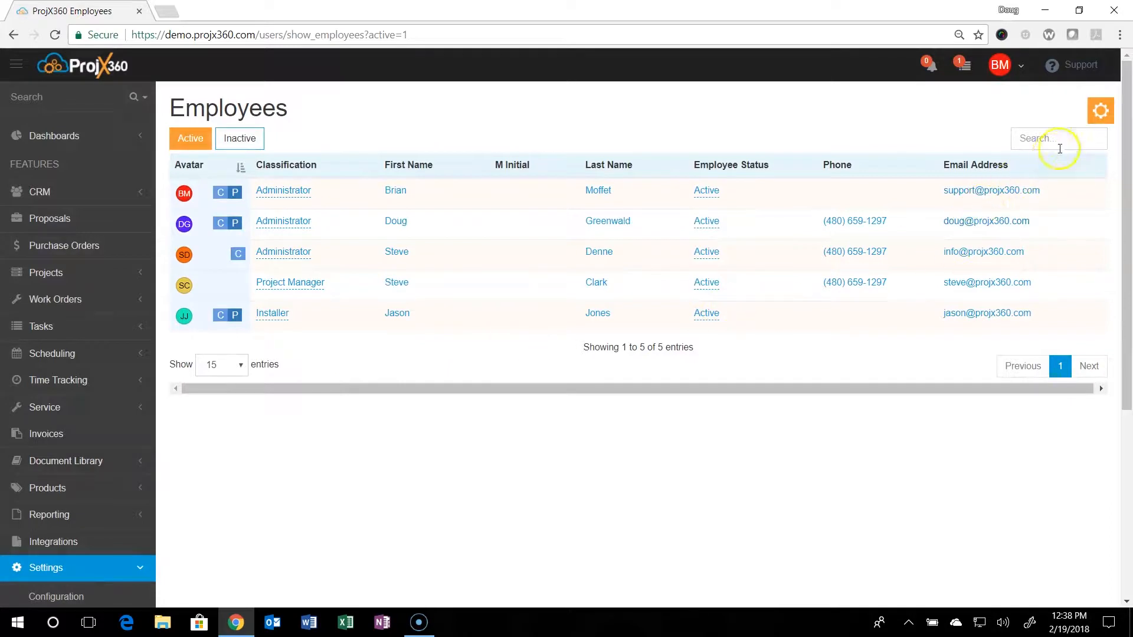
click(1099, 114)
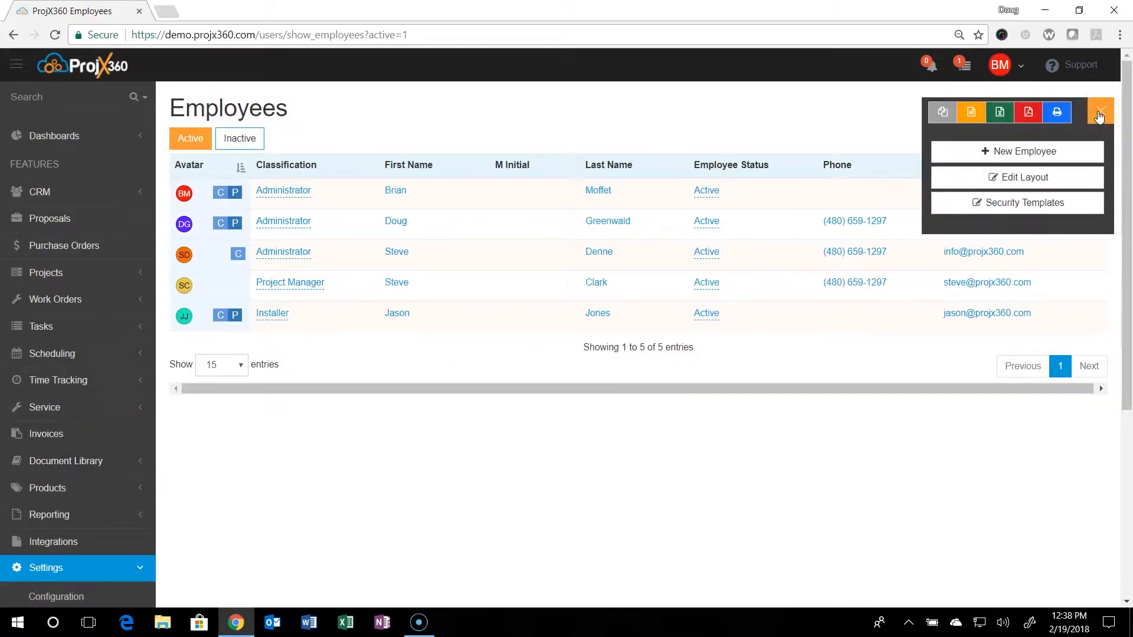
click(1019, 152)
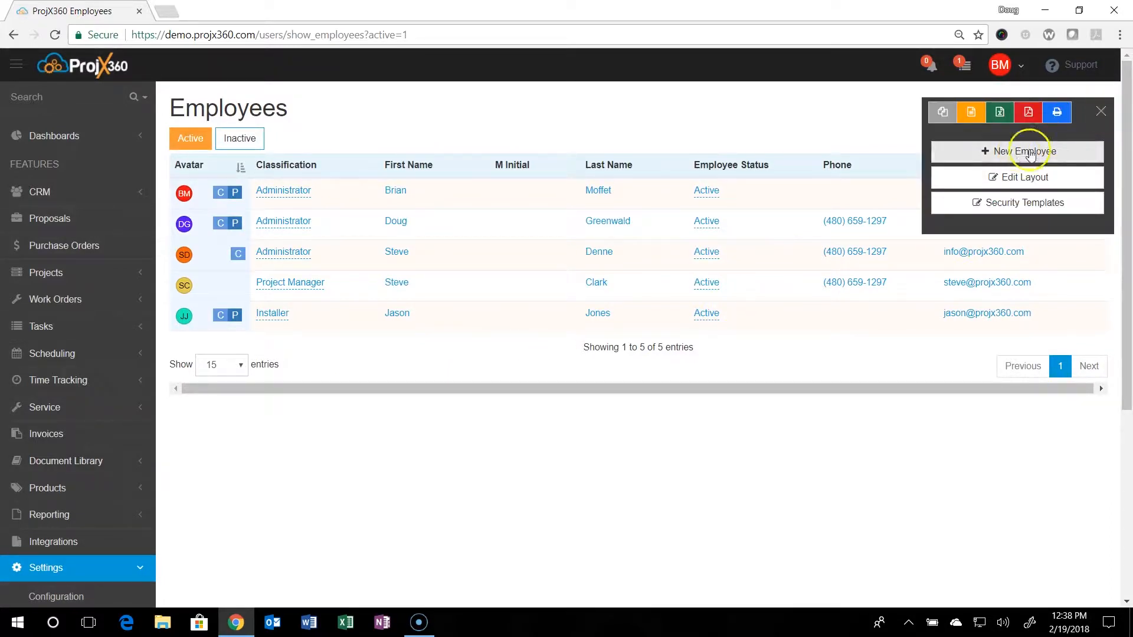
click(1101, 112)
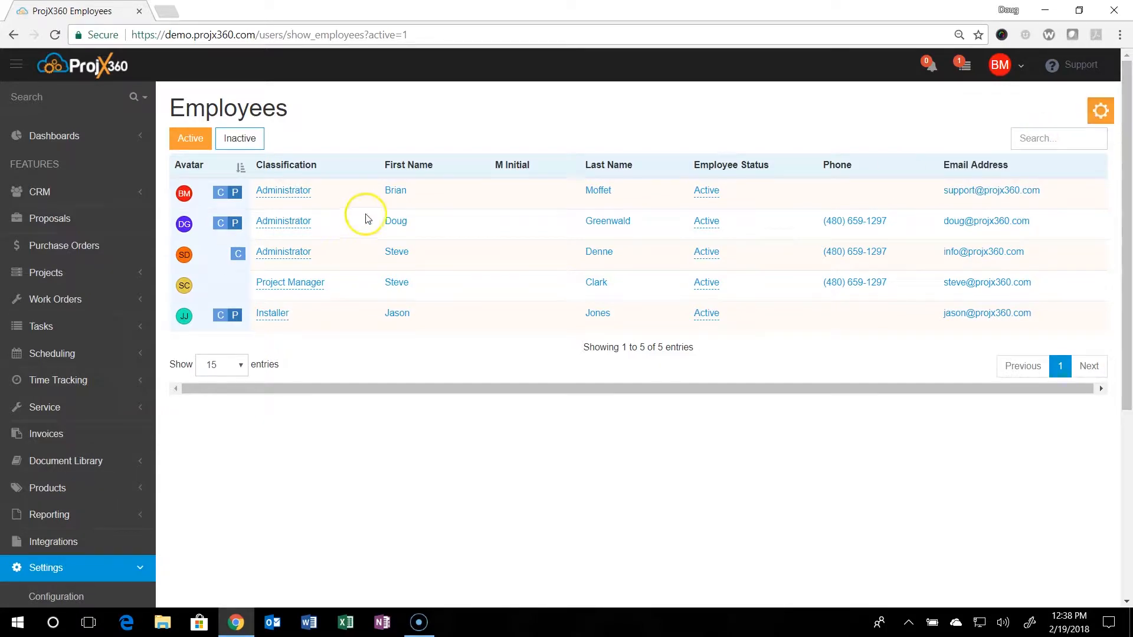
- Open the second administrator's Edit Employee record, cancel a phone edit, and open the colour swatch
click(400, 224)
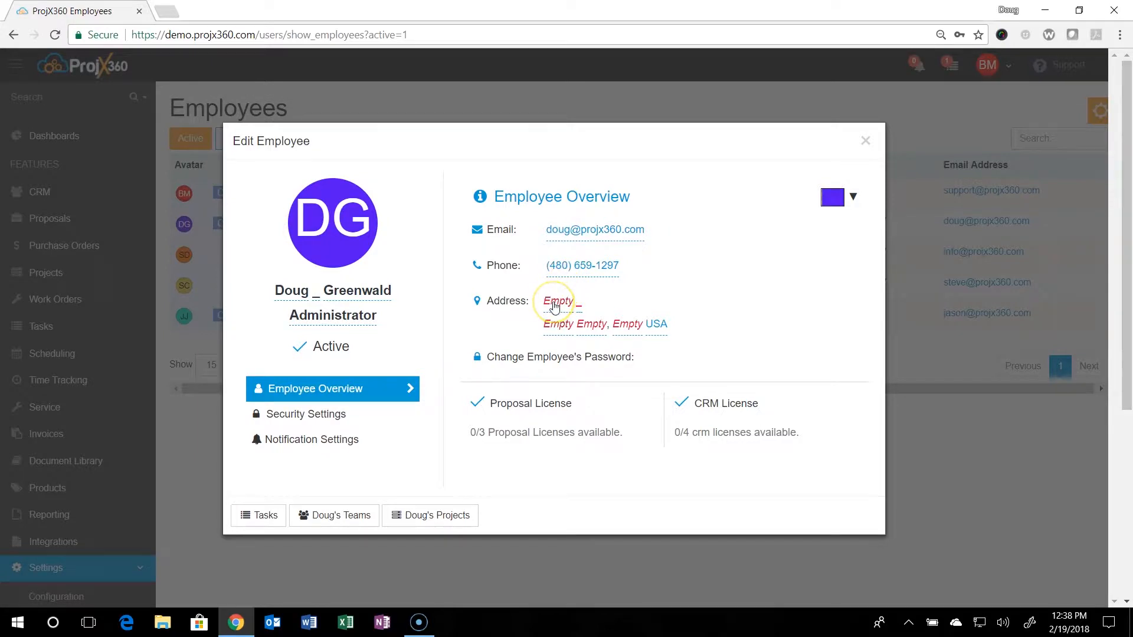
click(582, 273)
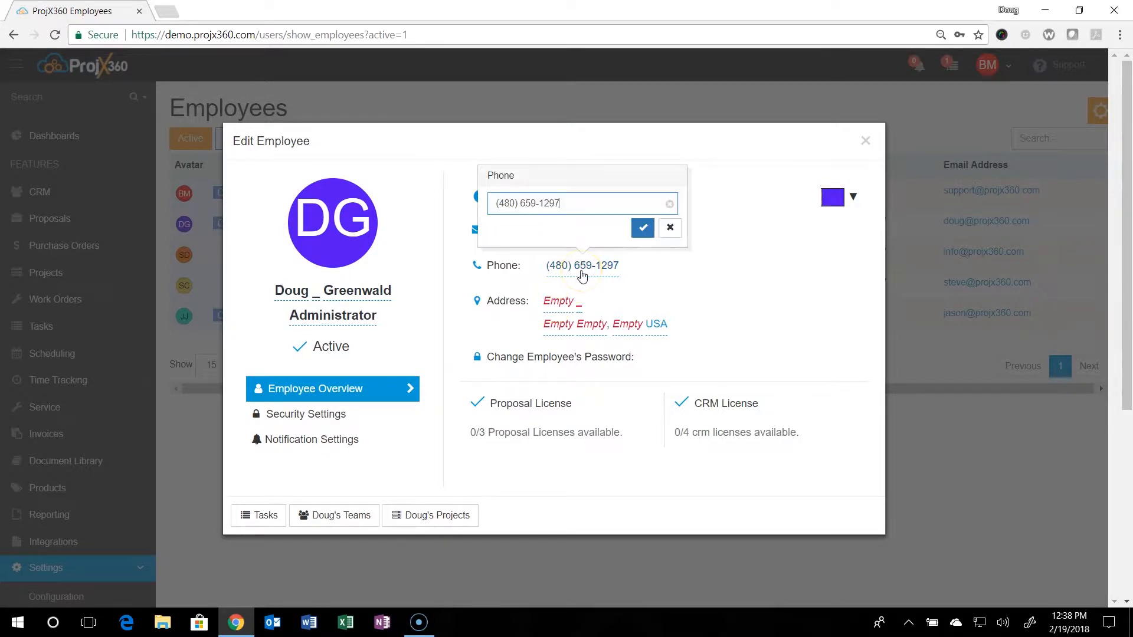
click(670, 230)
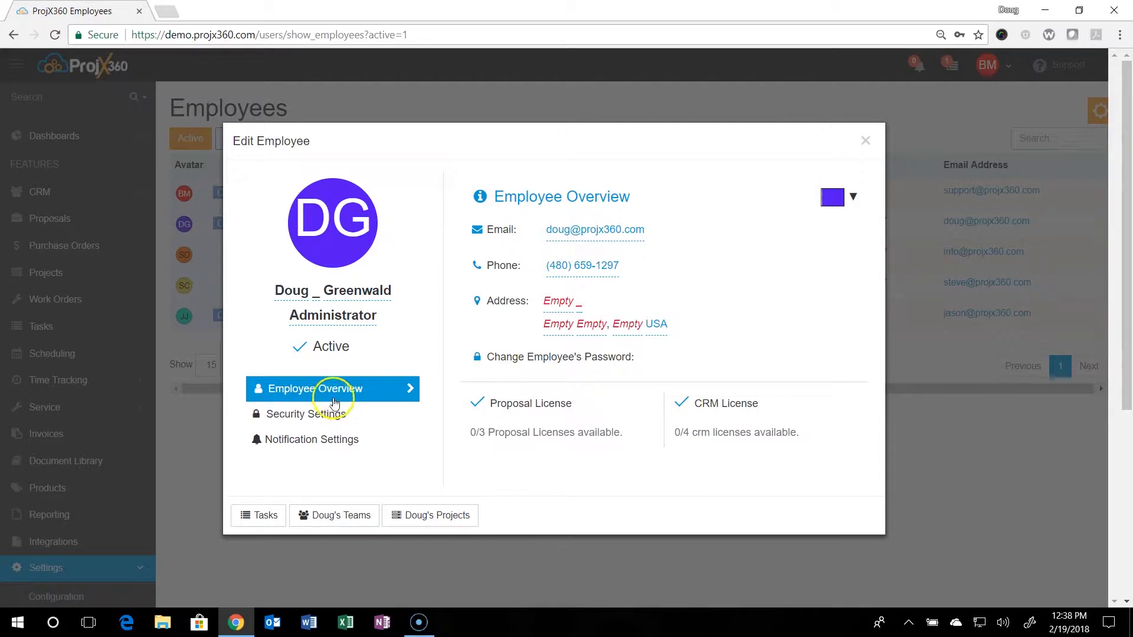
click(317, 348)
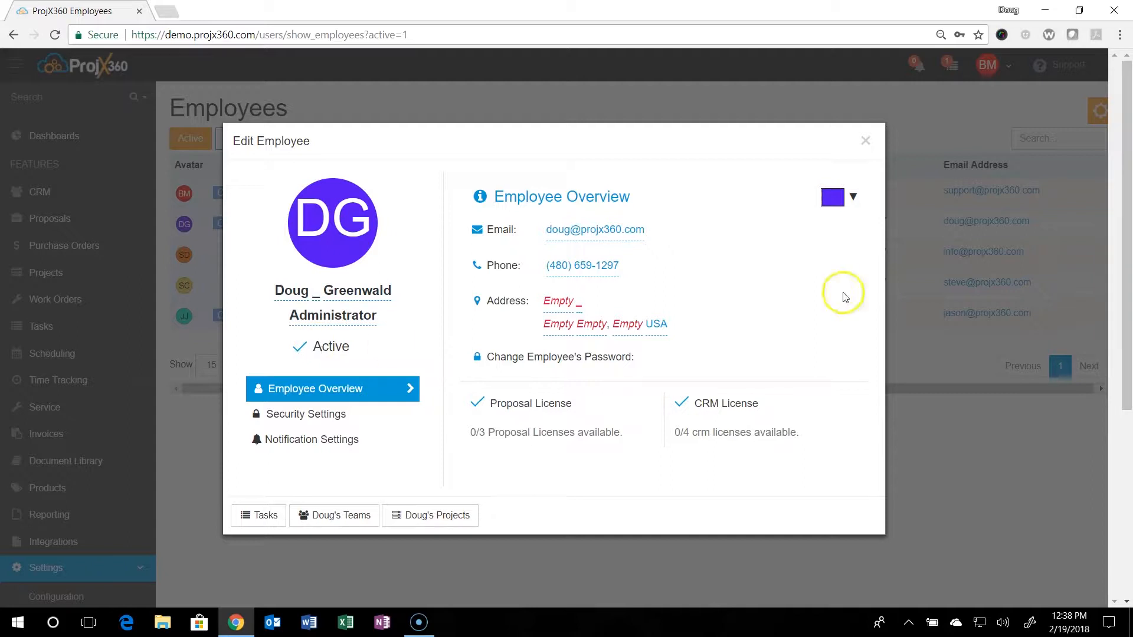
click(854, 196)
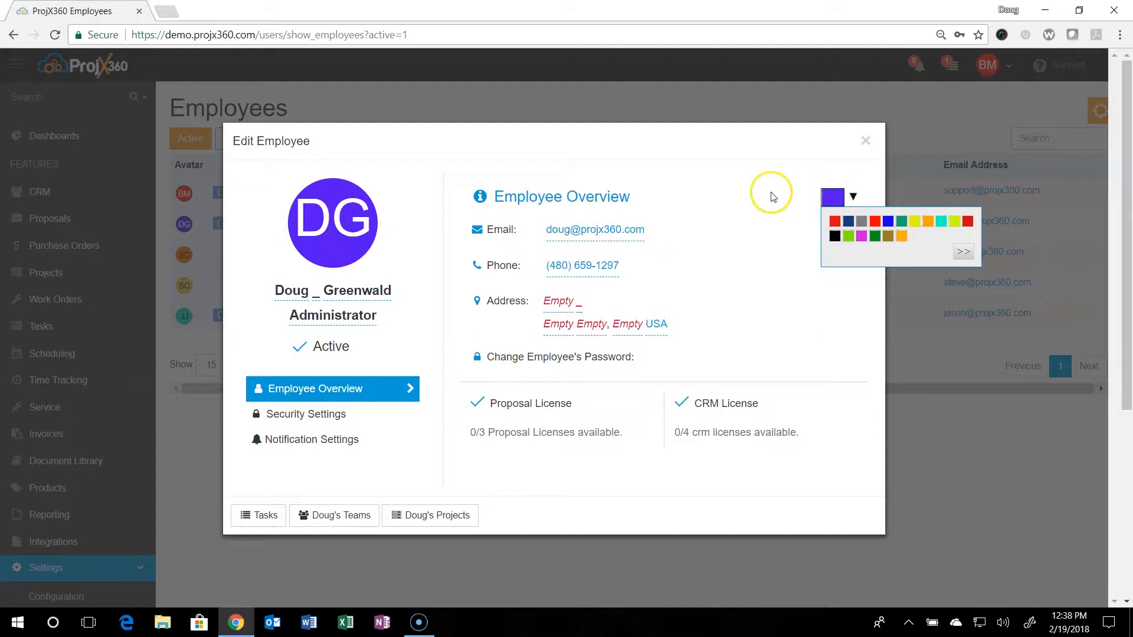
- Tick Reporting and Export under General and Network Form under Forms, then show Notification Settings
click(328, 416)
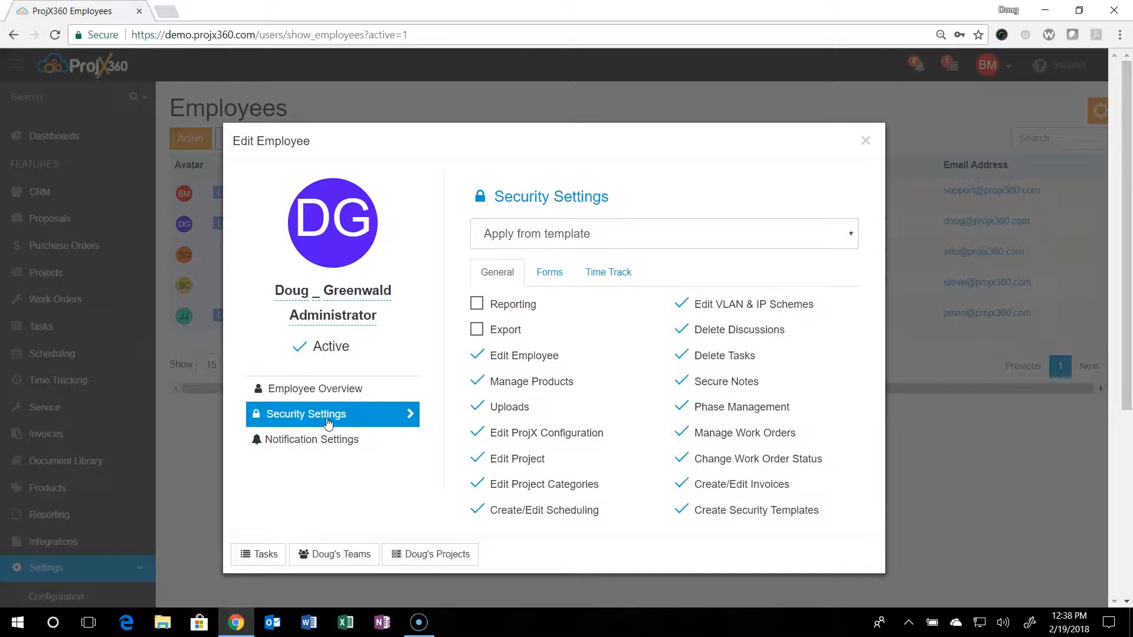
click(477, 306)
click(476, 330)
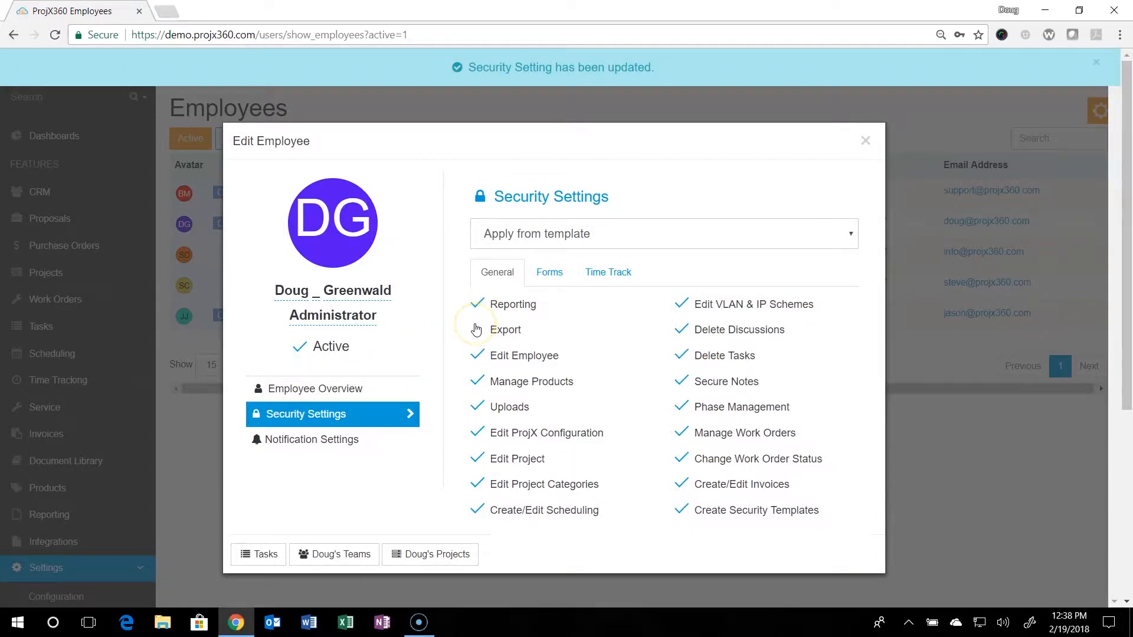
click(542, 278)
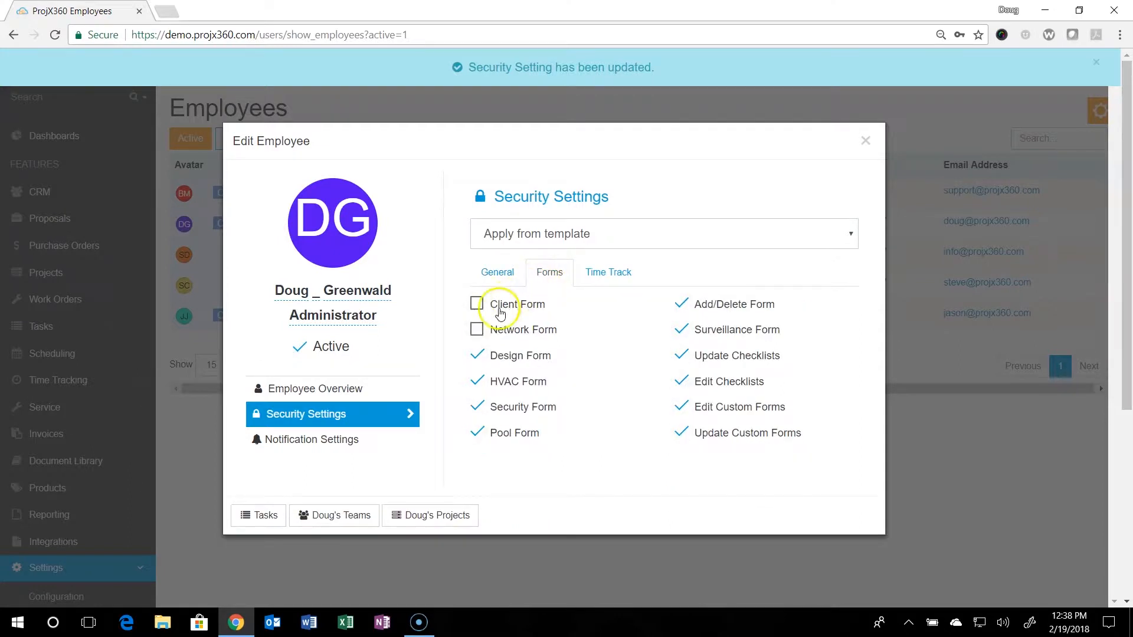
click(476, 331)
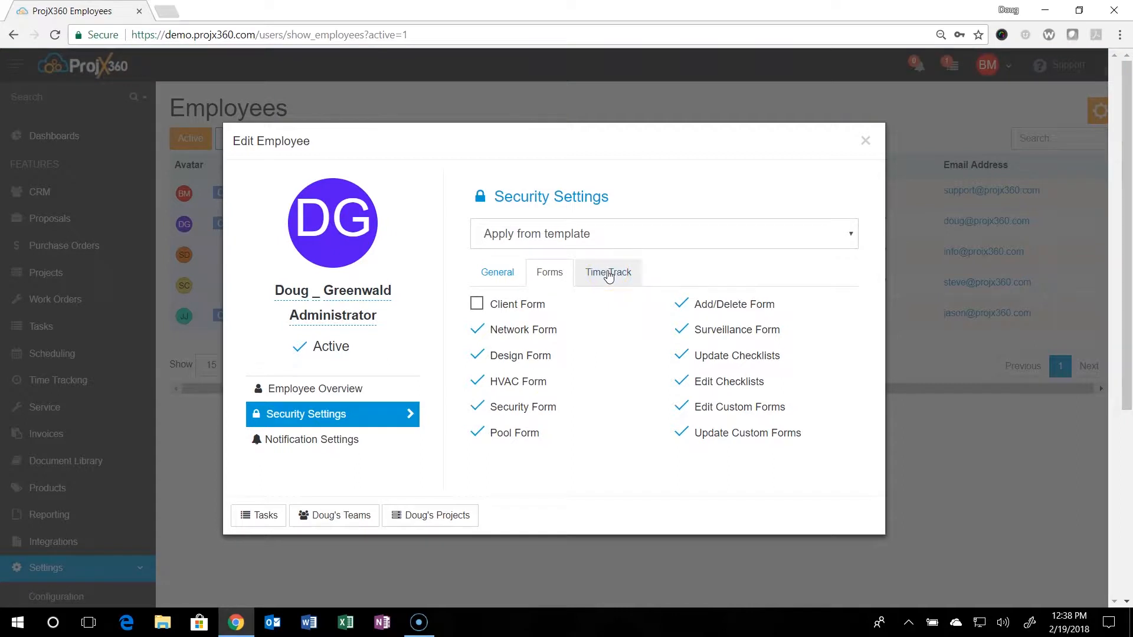
click(297, 440)
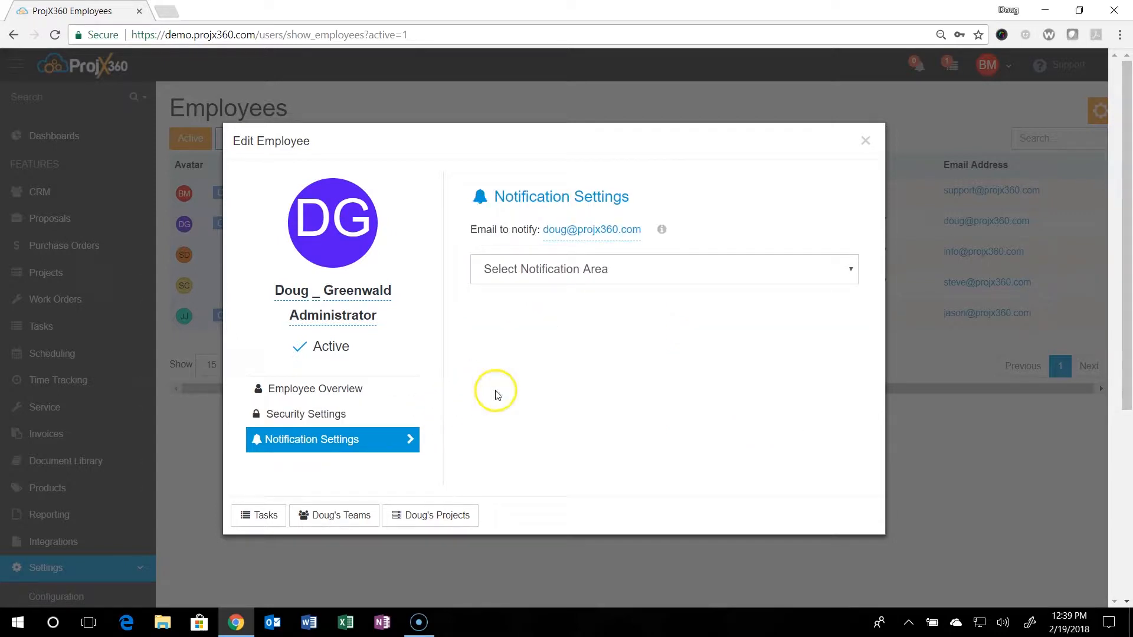
- Select Projects Notifications and browse New Project's choices, leaving it at Software and Email
click(681, 278)
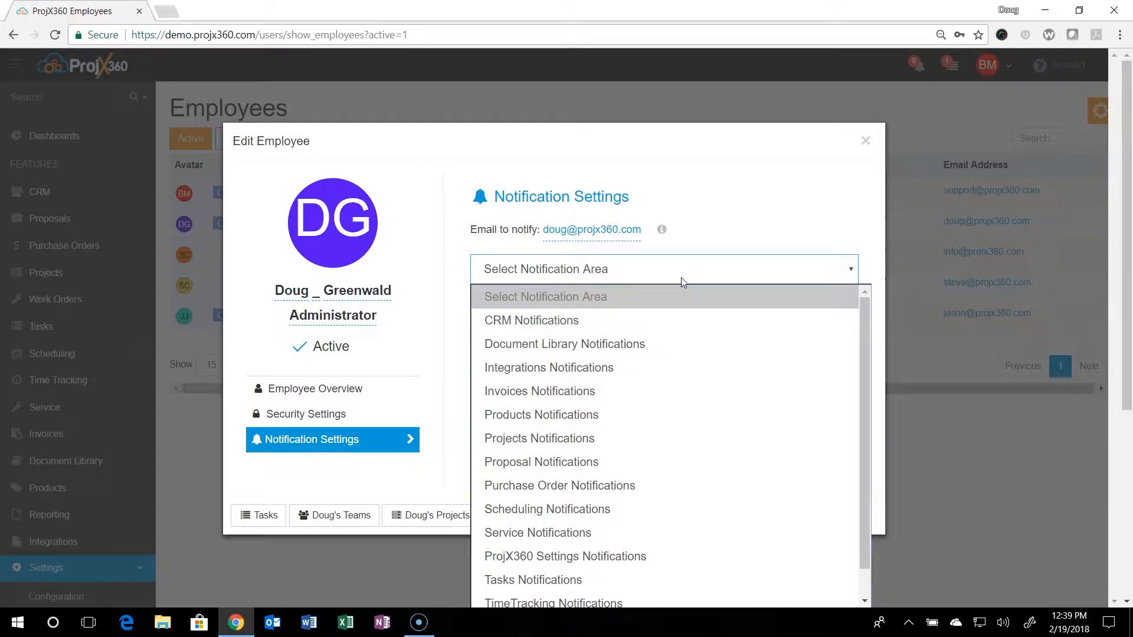
click(566, 443)
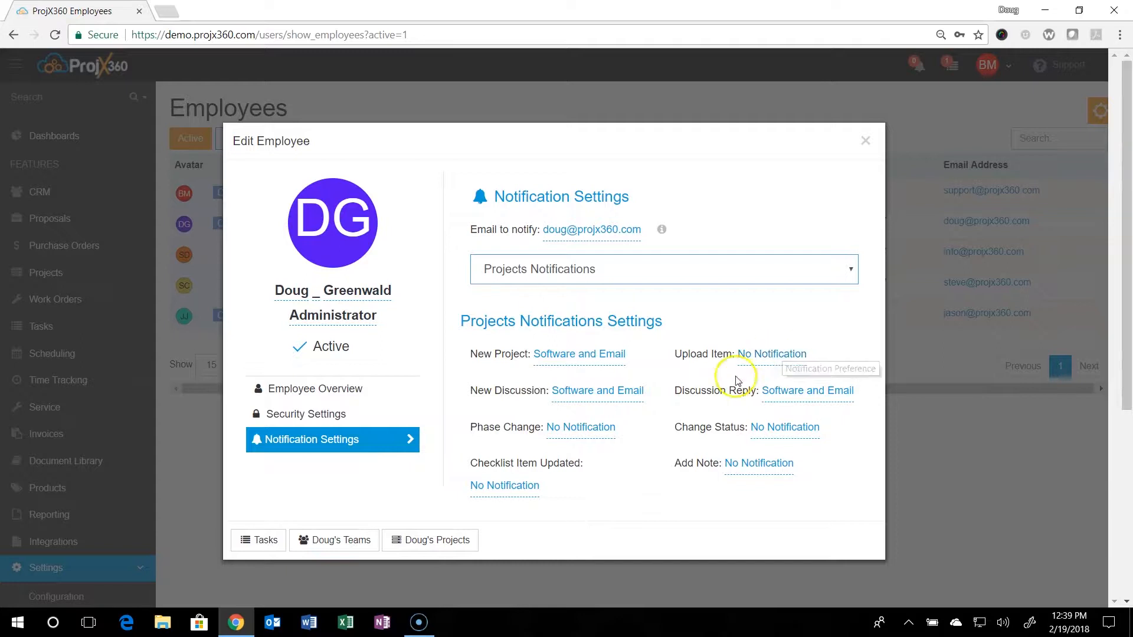
click(615, 394)
click(642, 331)
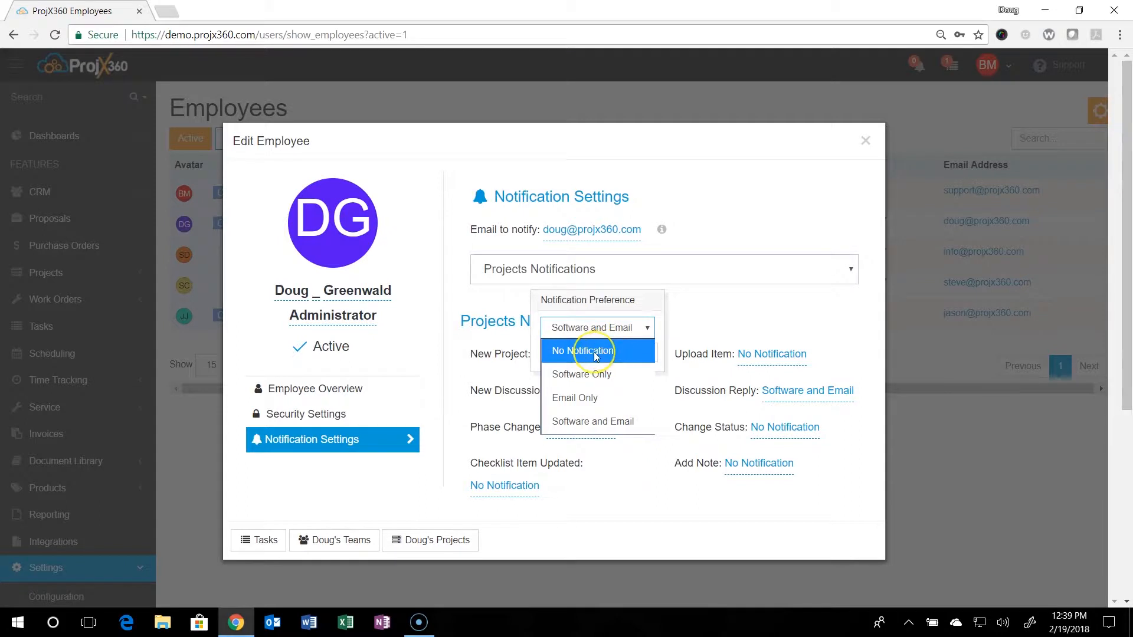
click(594, 376)
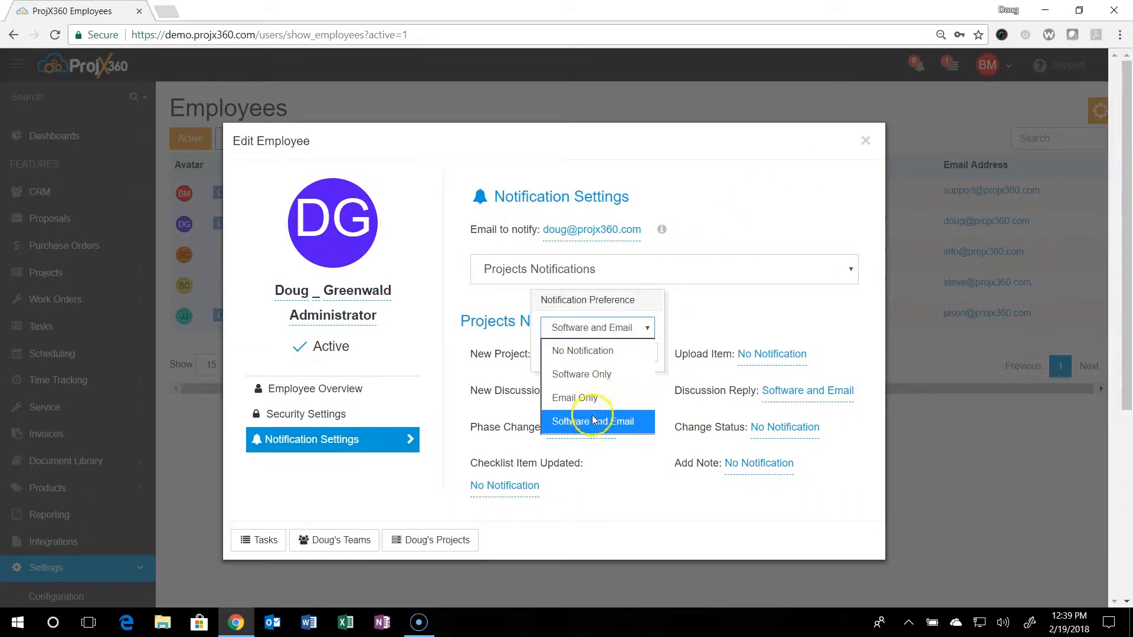
click(724, 307)
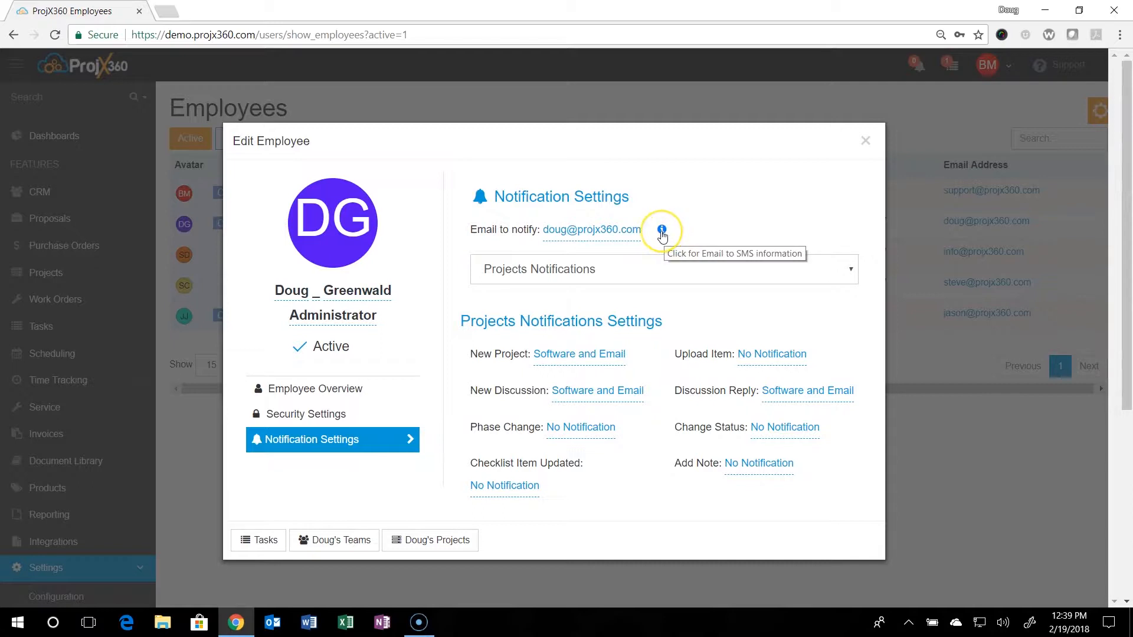
- Read and dismiss the Email to SMS information, then close the Edit Employee window
click(662, 233)
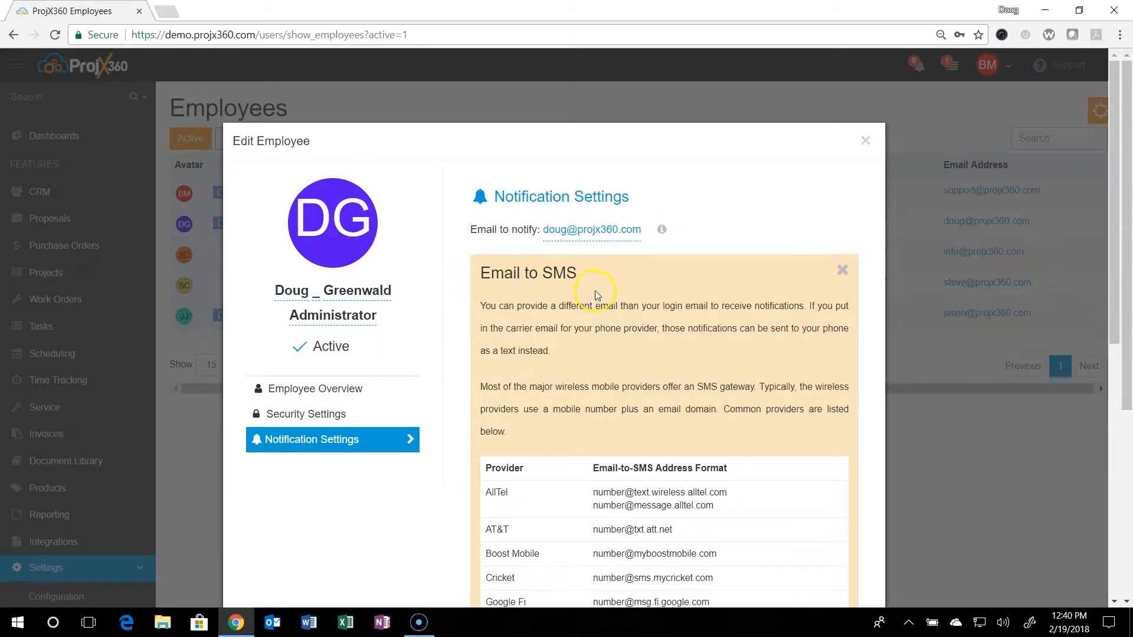
scroll(679, 304, down, 4)
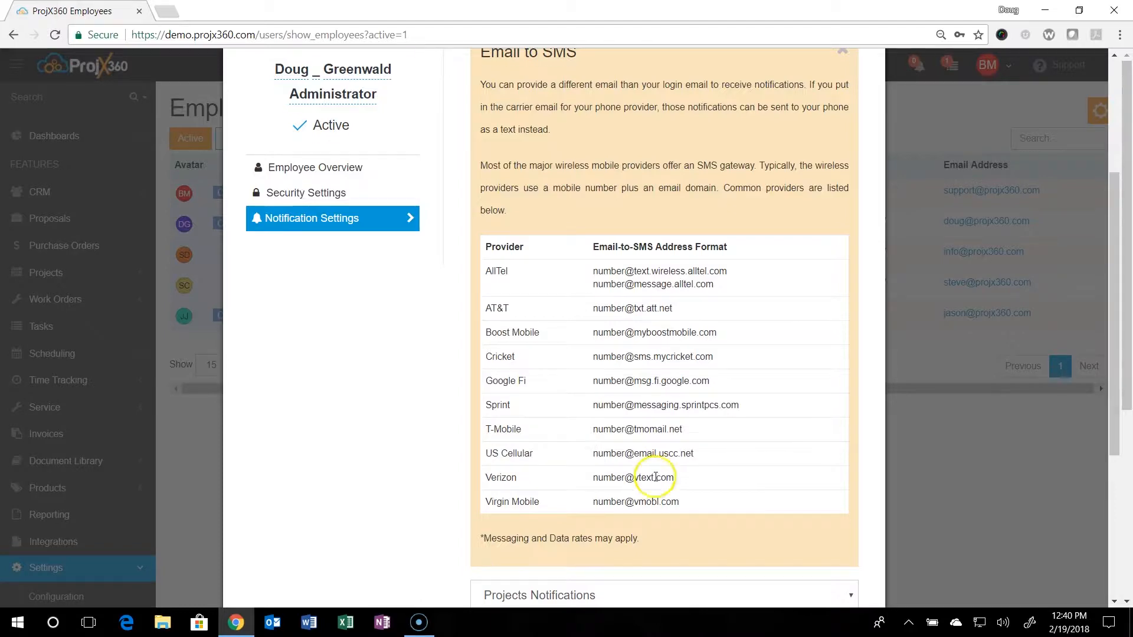
scroll(658, 484, up, 4)
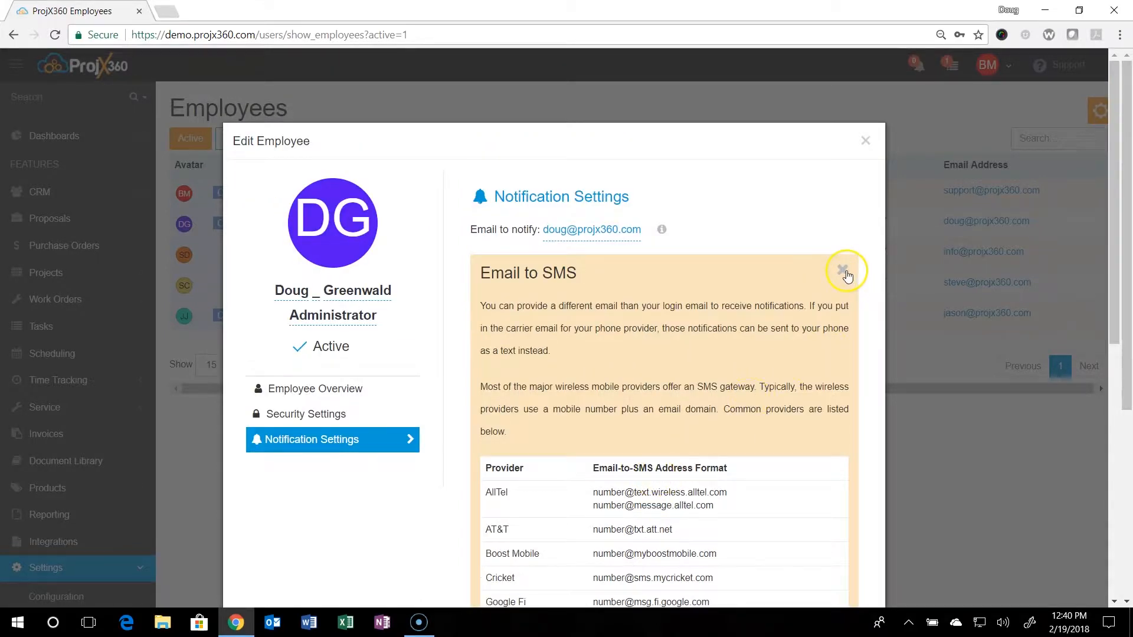
click(844, 271)
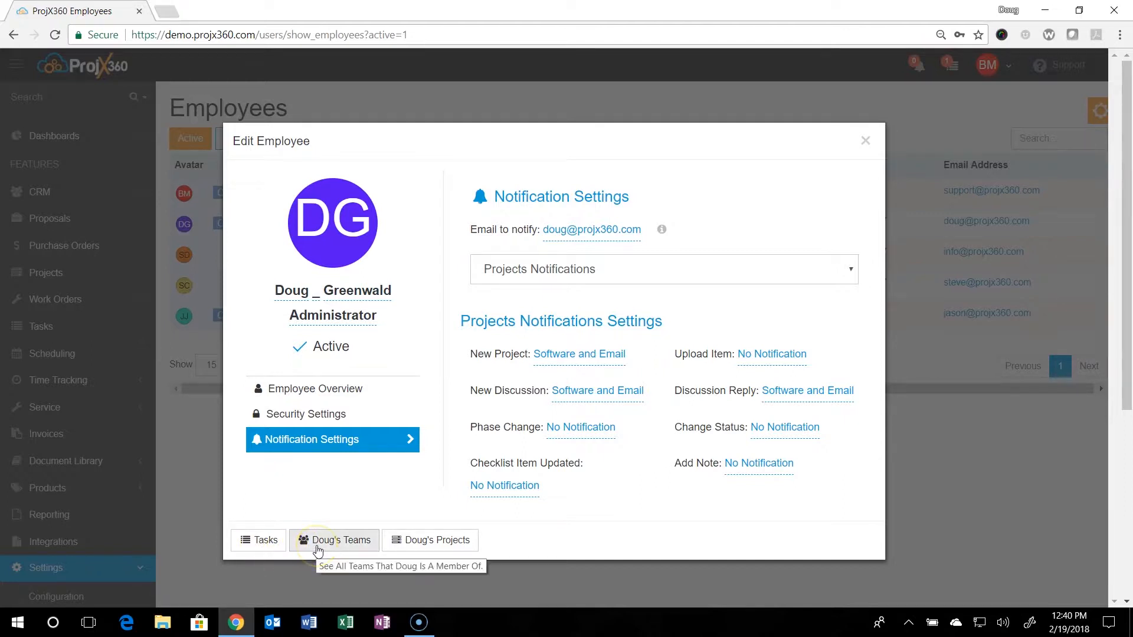
click(431, 548)
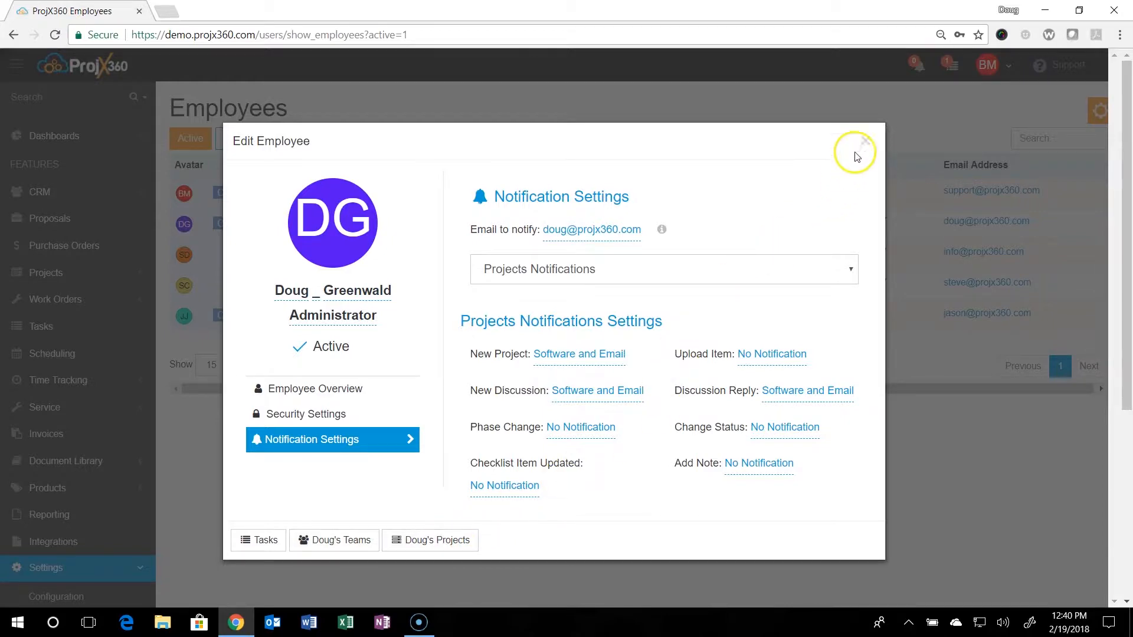
click(866, 141)
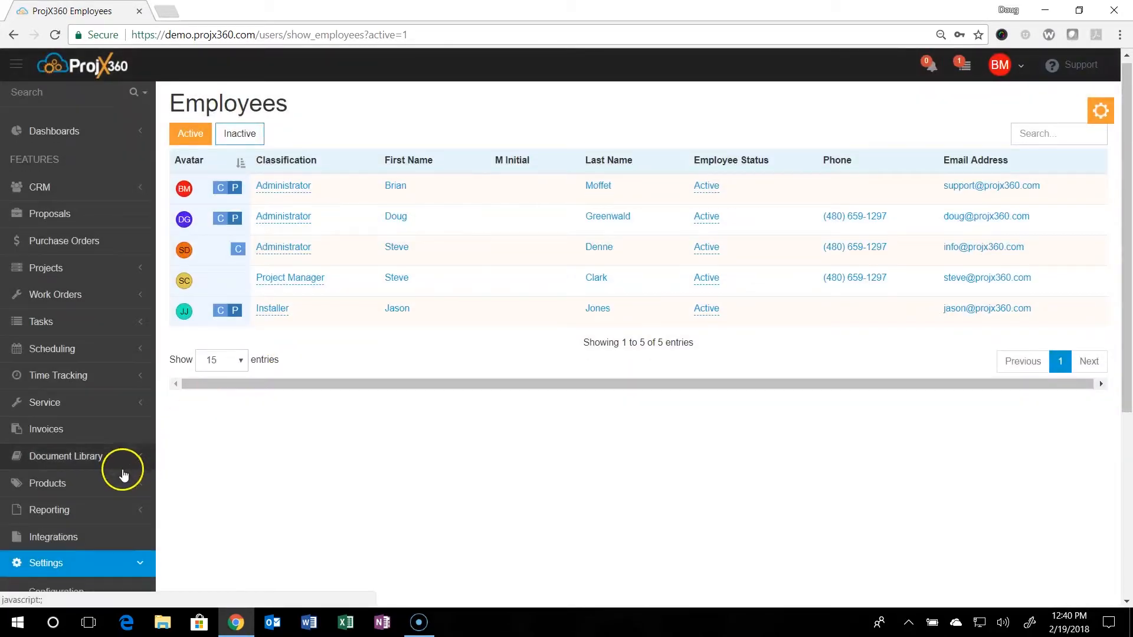
scroll(121, 472, down, 3)
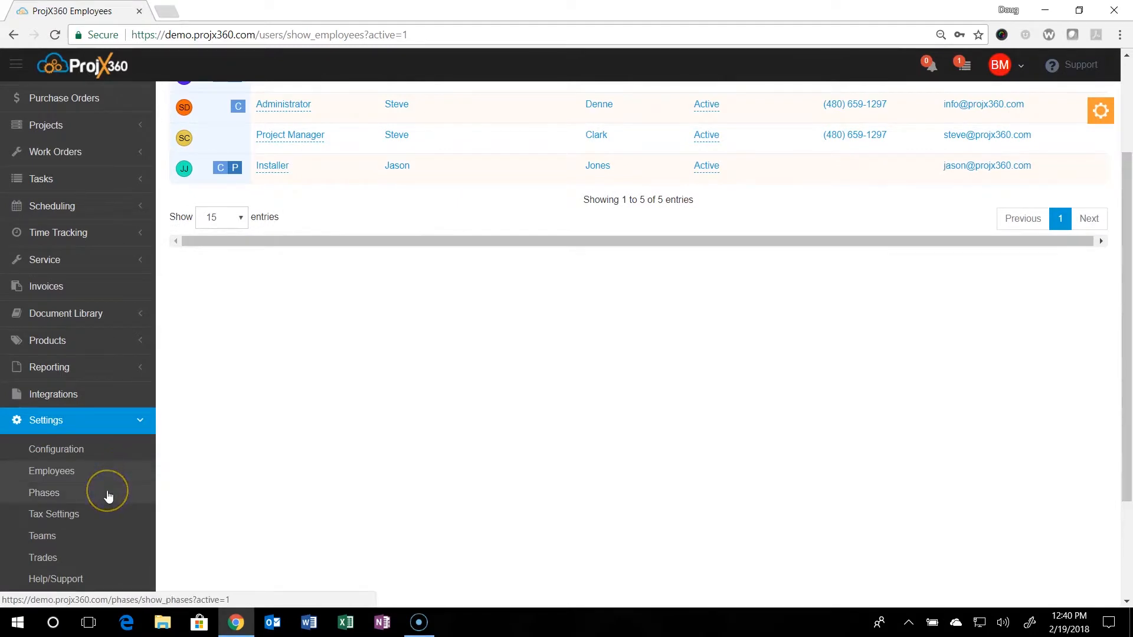
click(85, 497)
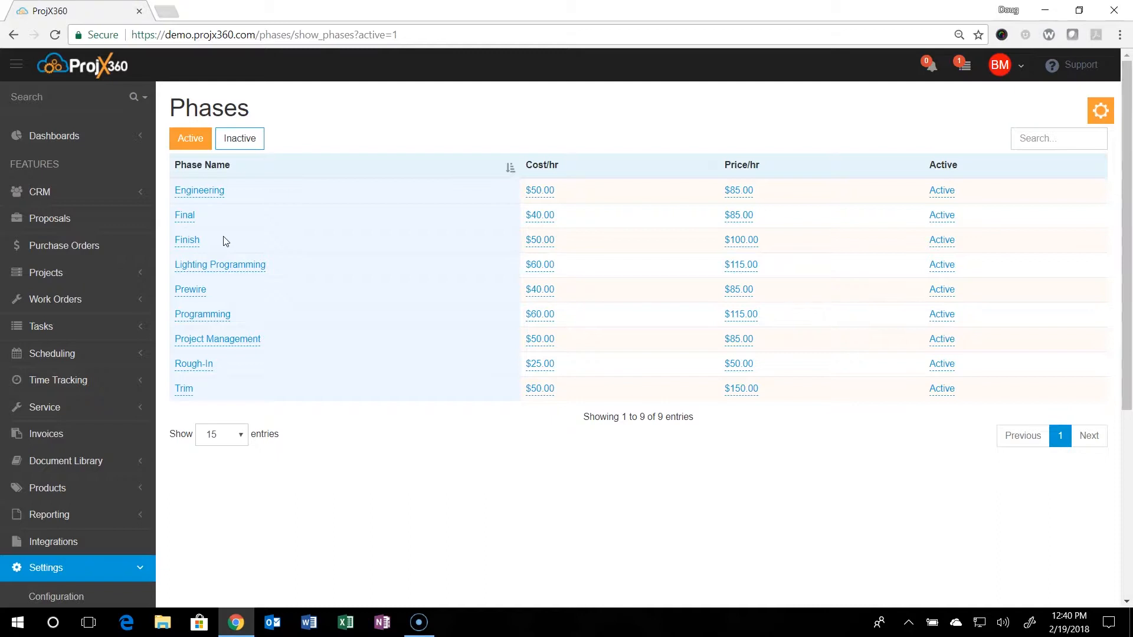
click(206, 193)
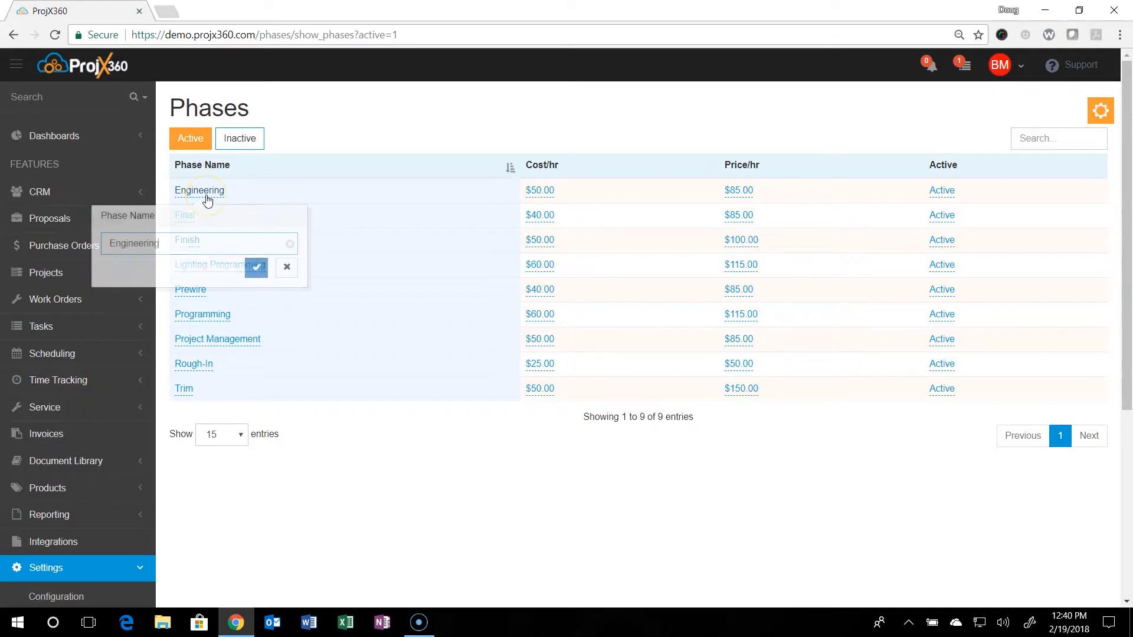
click(284, 170)
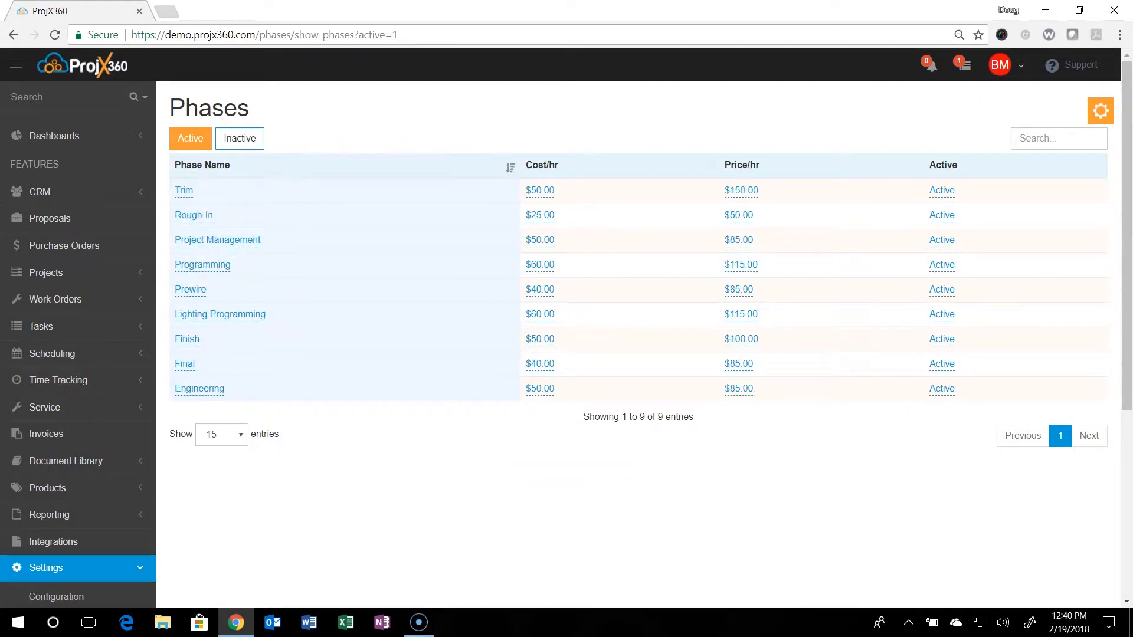
click(1100, 110)
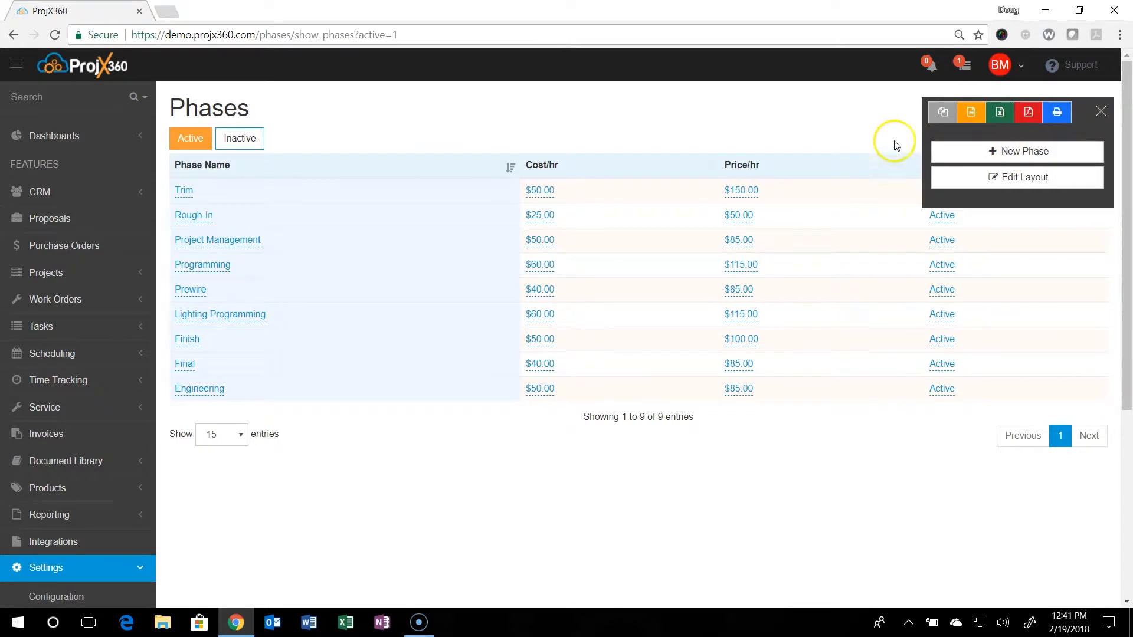
click(1100, 111)
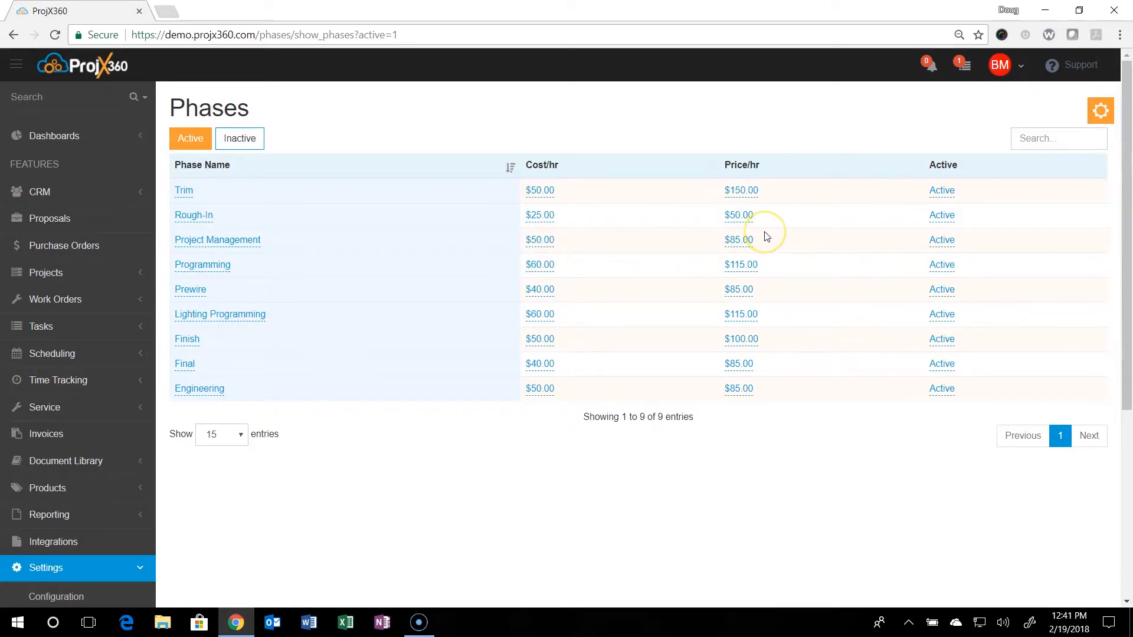
click(943, 339)
click(965, 393)
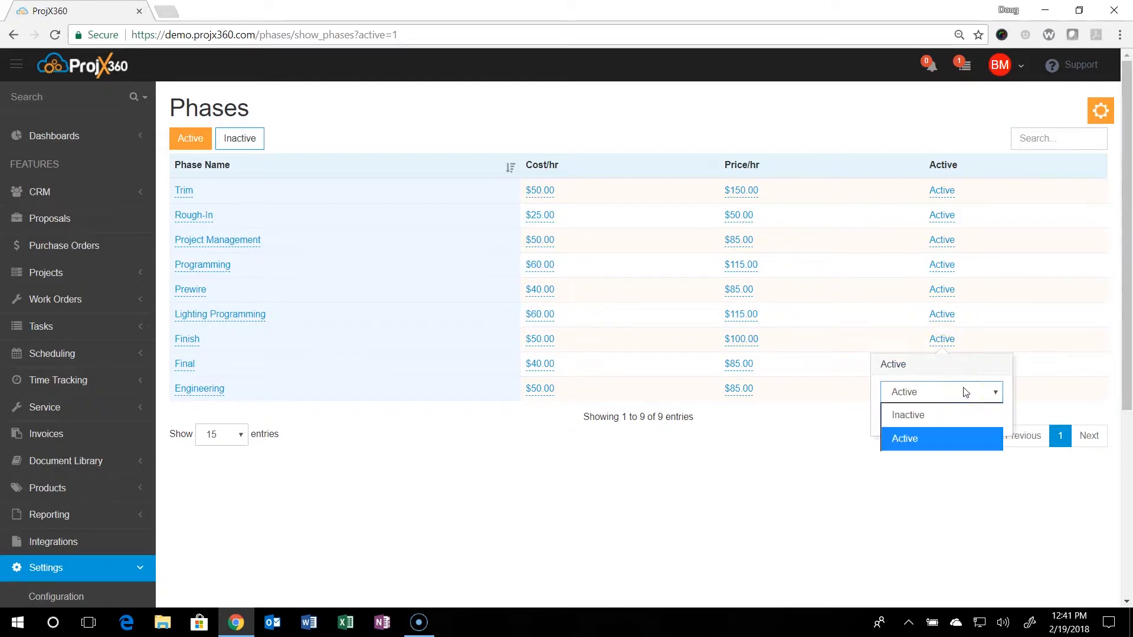
click(972, 372)
click(1004, 368)
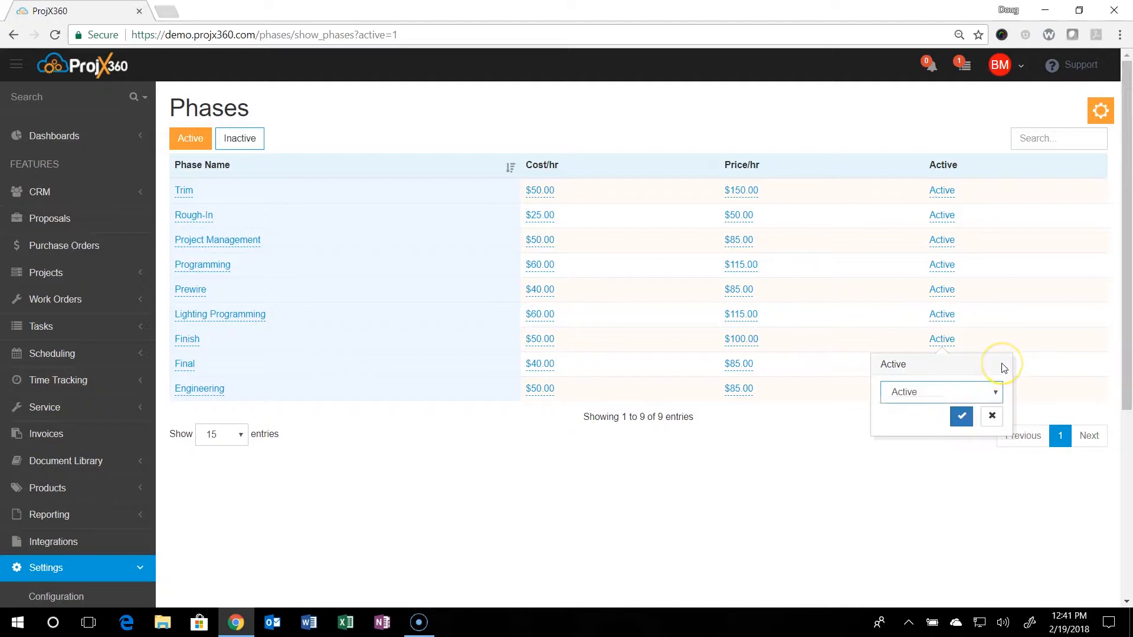
click(992, 416)
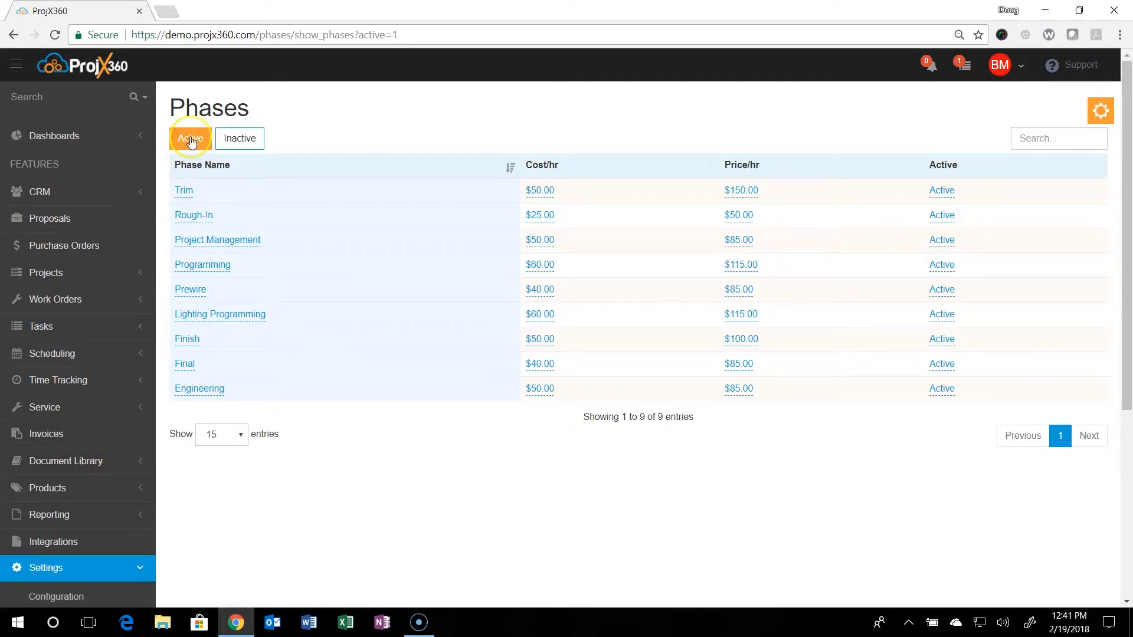
click(236, 141)
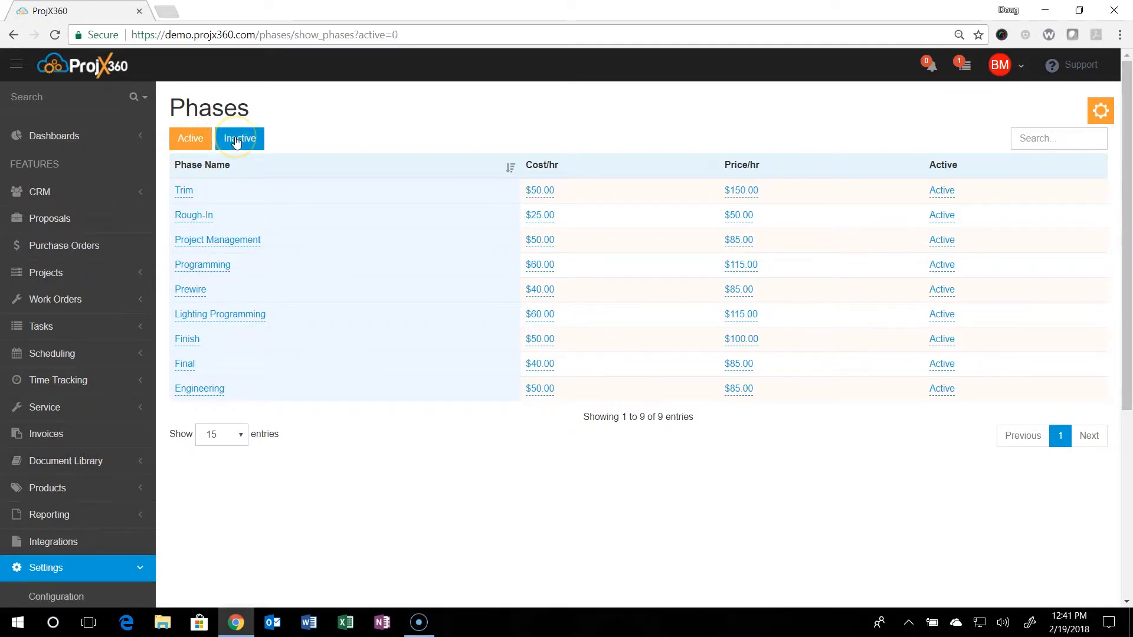
click(197, 141)
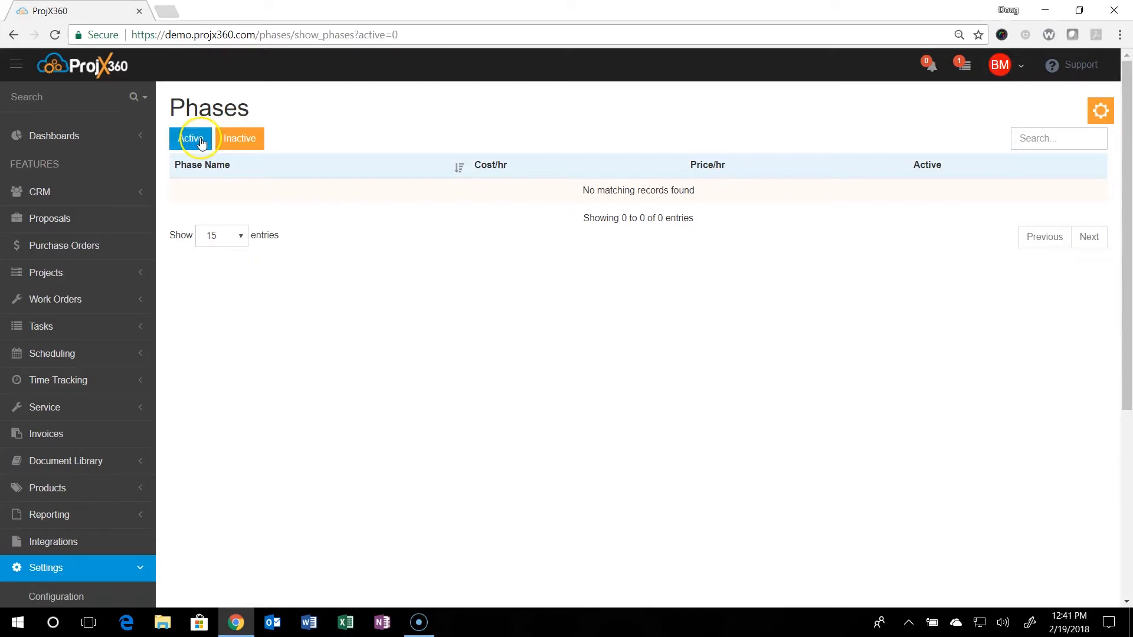
scroll(65, 357, down, 4)
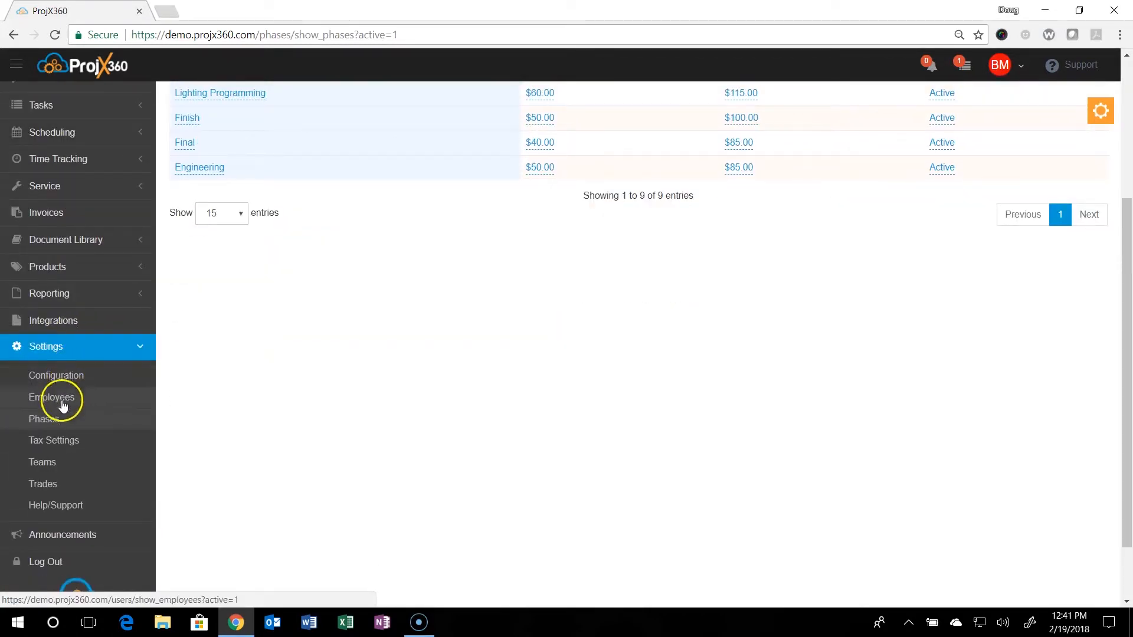
- Add a Chandler Tax setting of type Equipment Tax with a 9.5 rate in Tax Settings
click(55, 441)
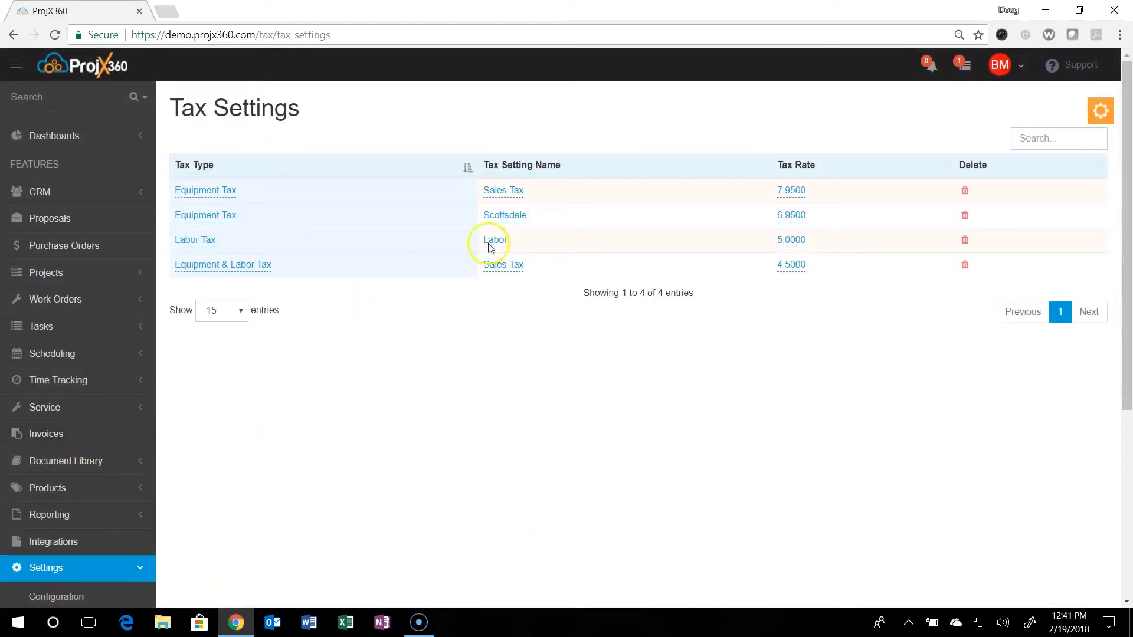
click(1101, 115)
click(1018, 152)
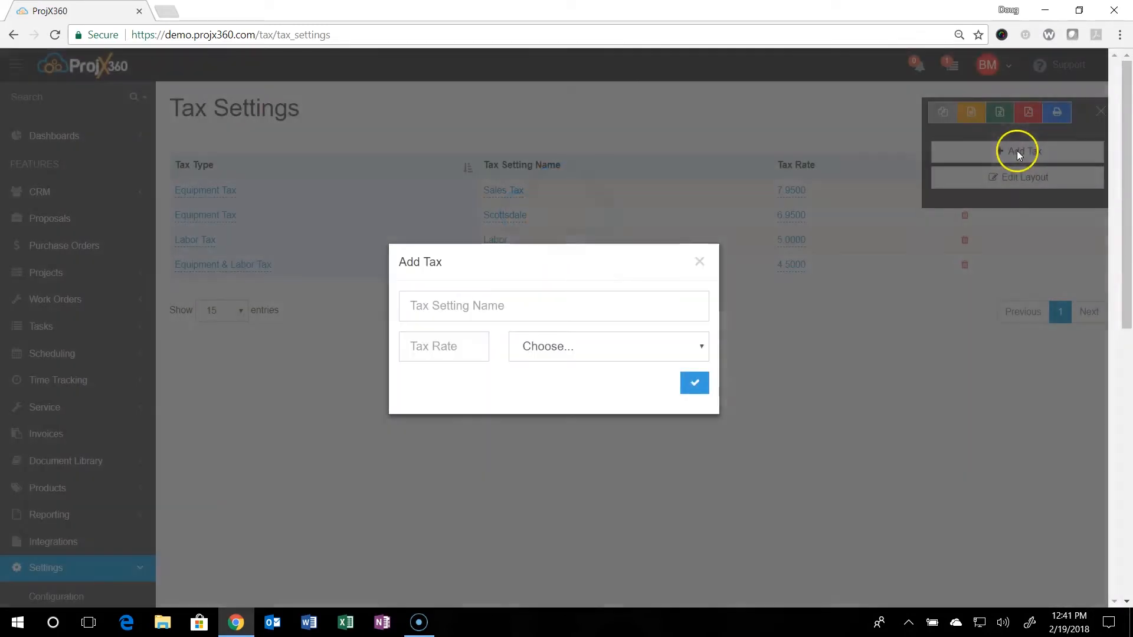
click(480, 304)
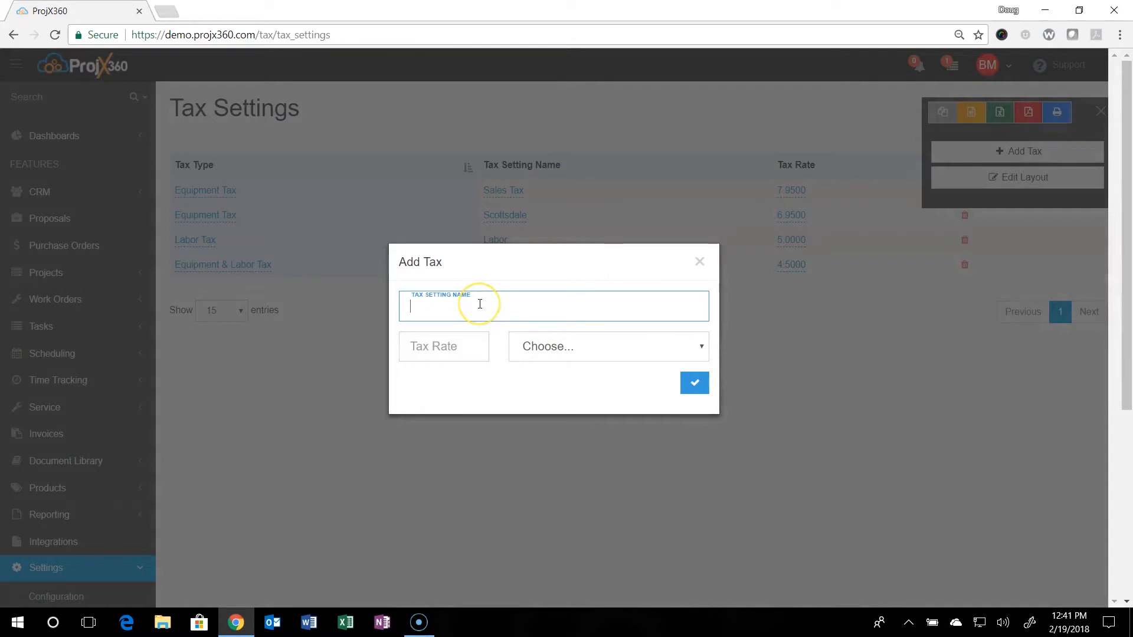
text(Chandler)
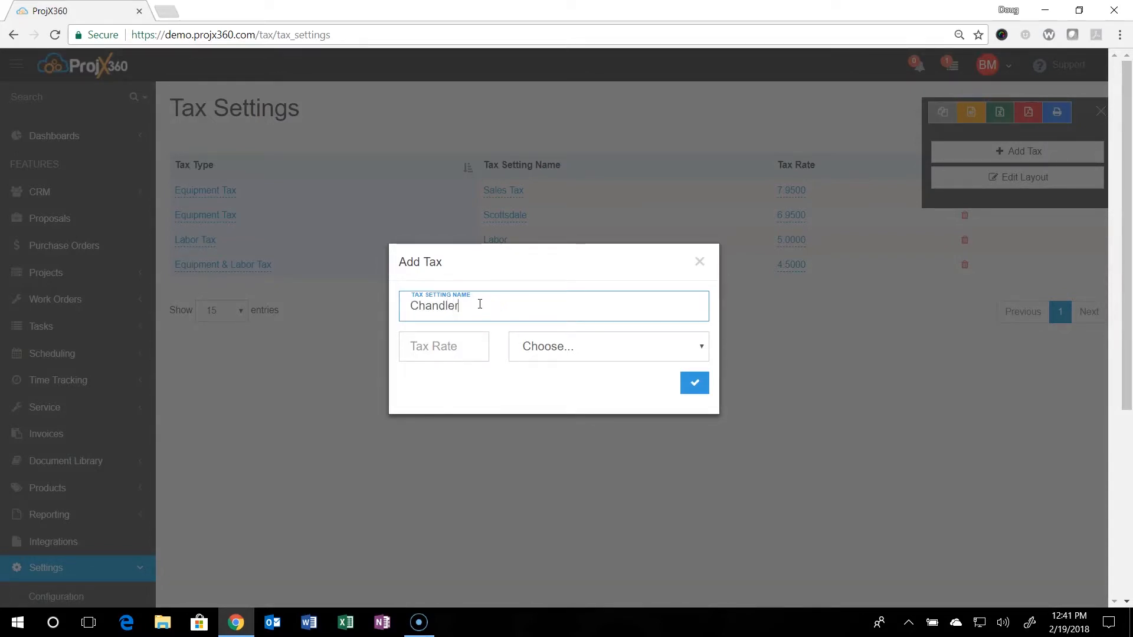
text( Tax)
click(450, 352)
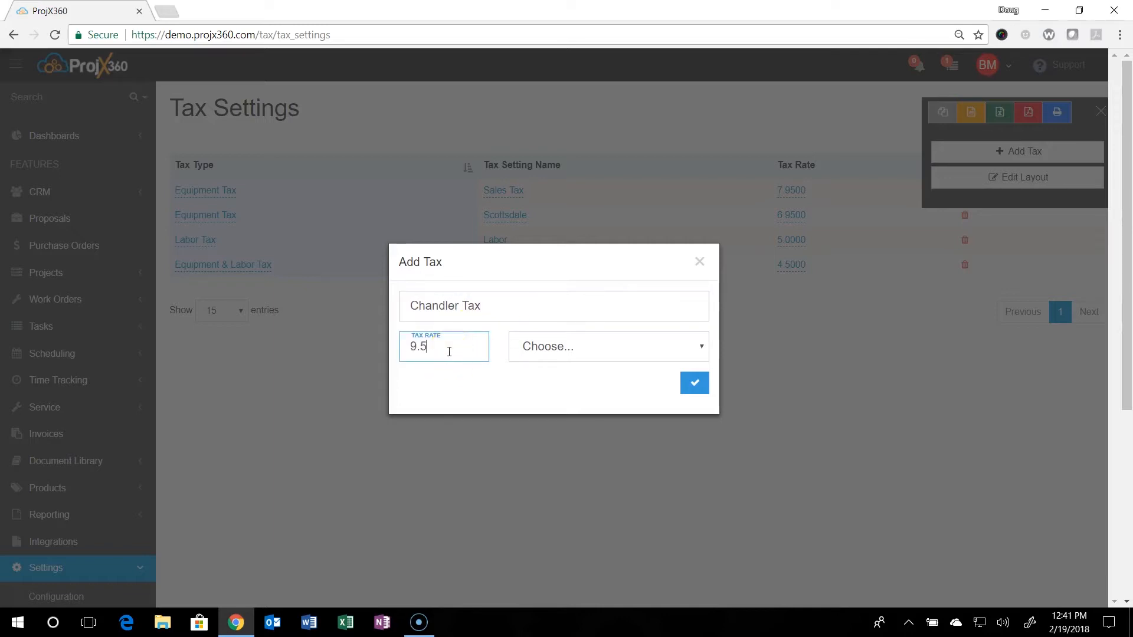
click(537, 353)
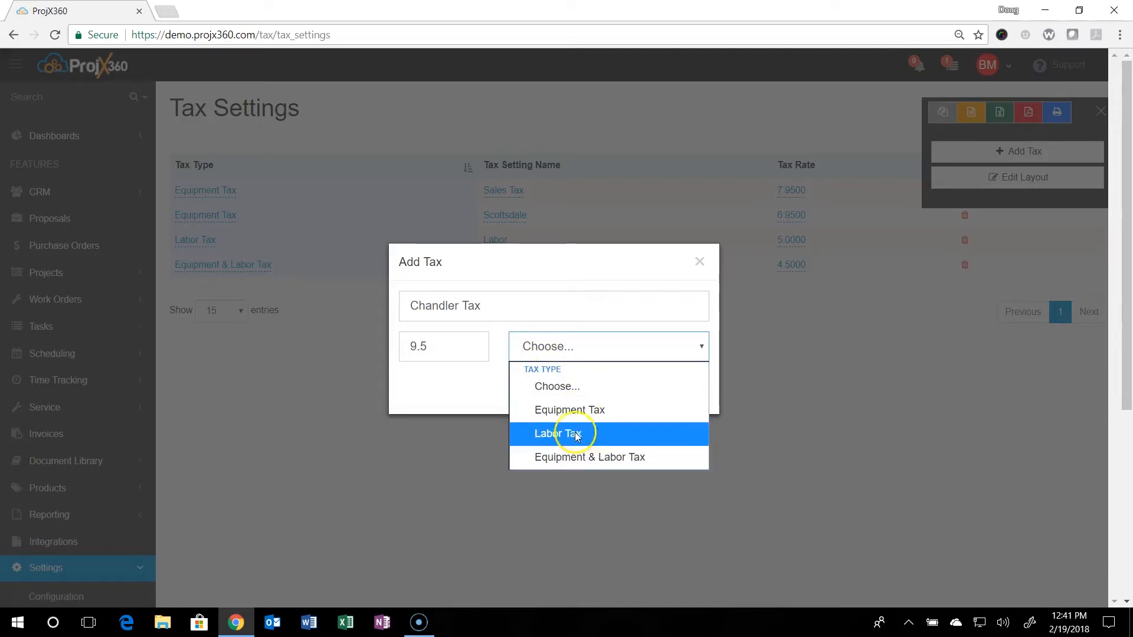
click(576, 409)
click(695, 385)
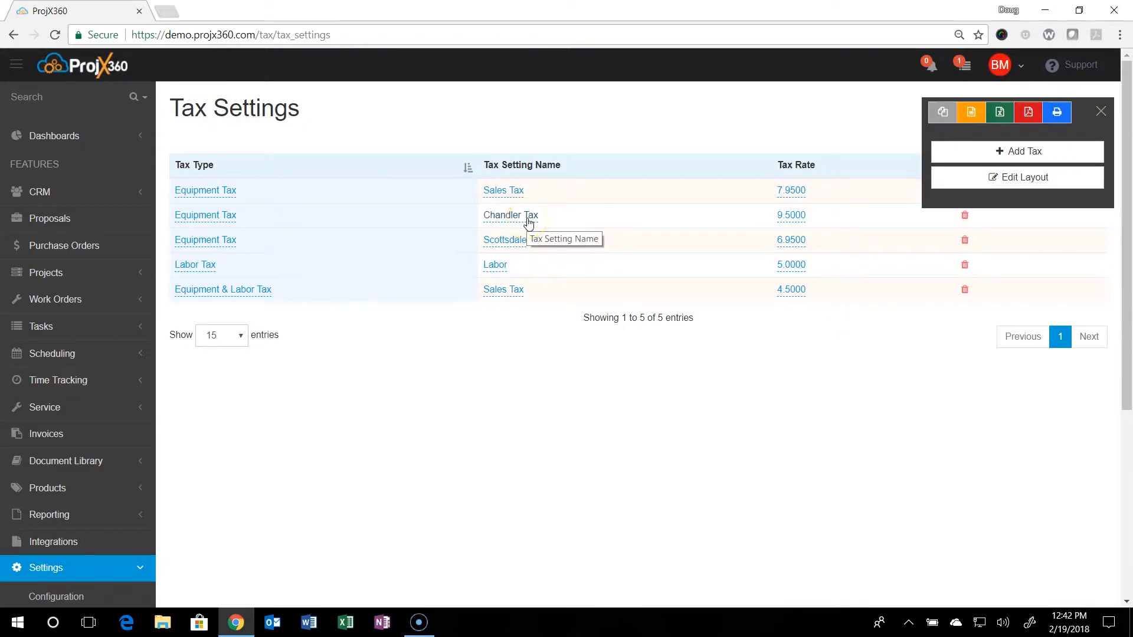
click(1101, 111)
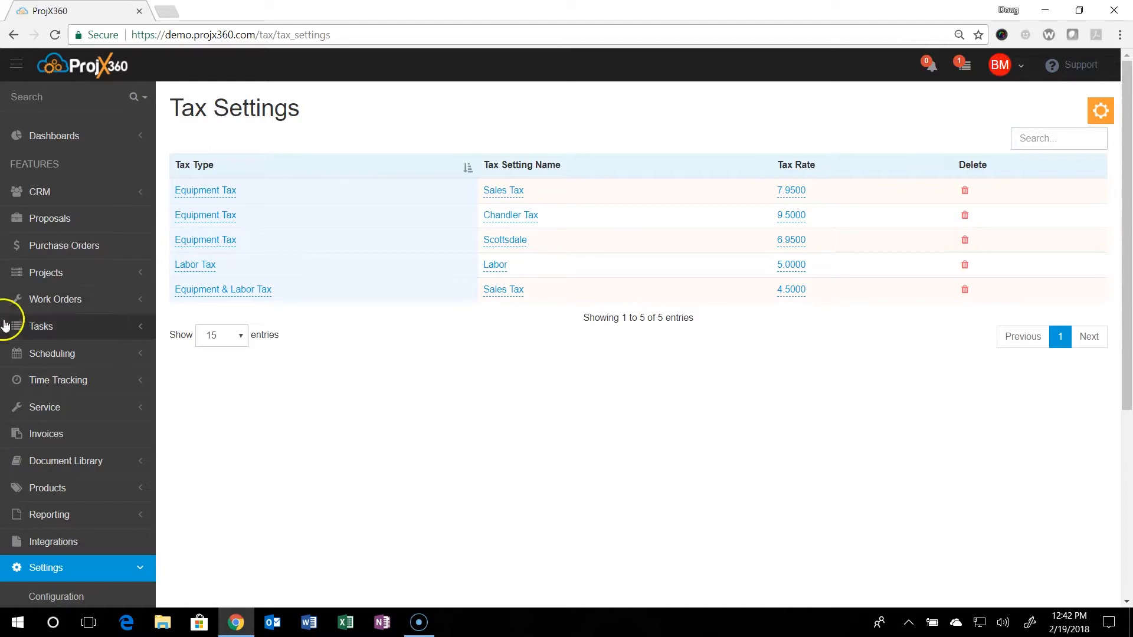
- Open Teams under Settings, showing the Final, Prewire, Service and Trim teams
scroll(83, 380, down, 4)
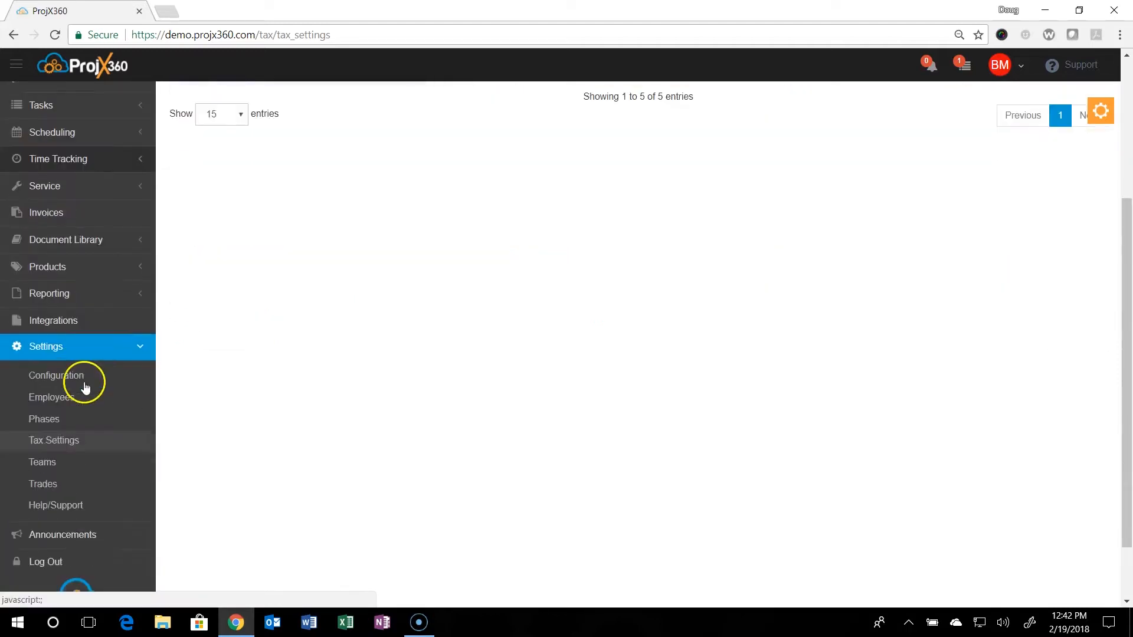
click(65, 466)
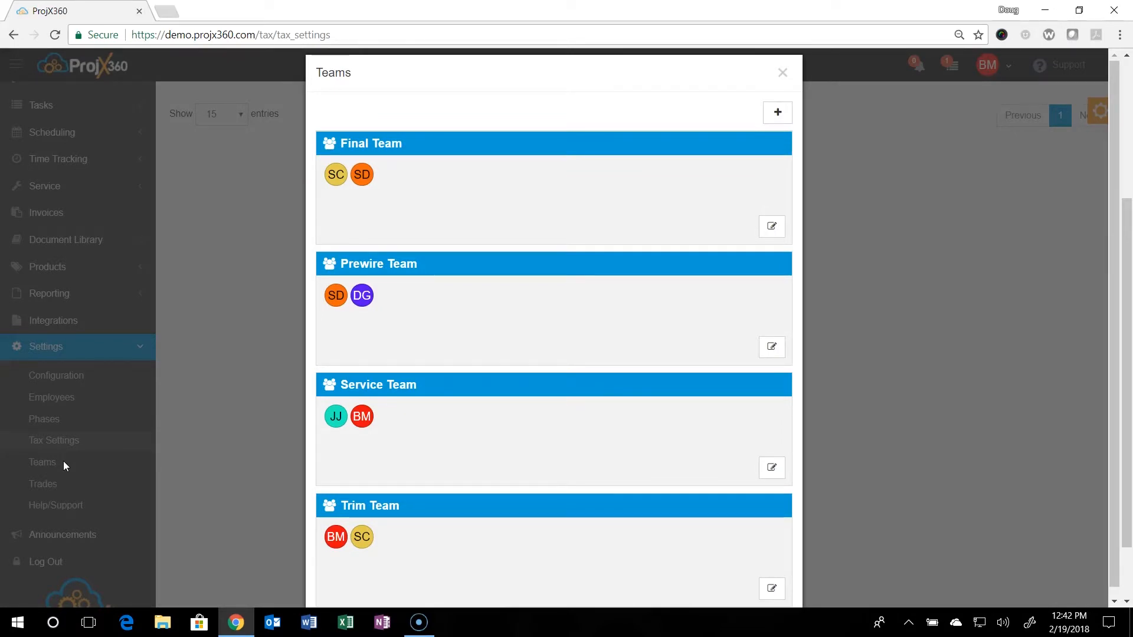
click(779, 113)
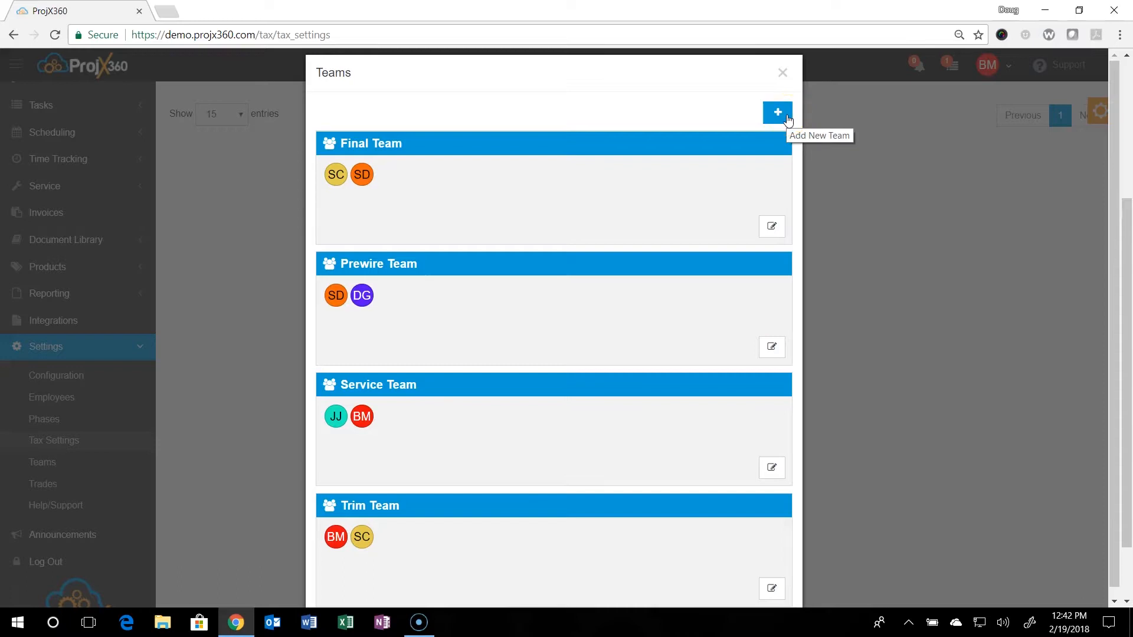
- Create a team named 'Programming' and drag two employees into it as members
click(787, 117)
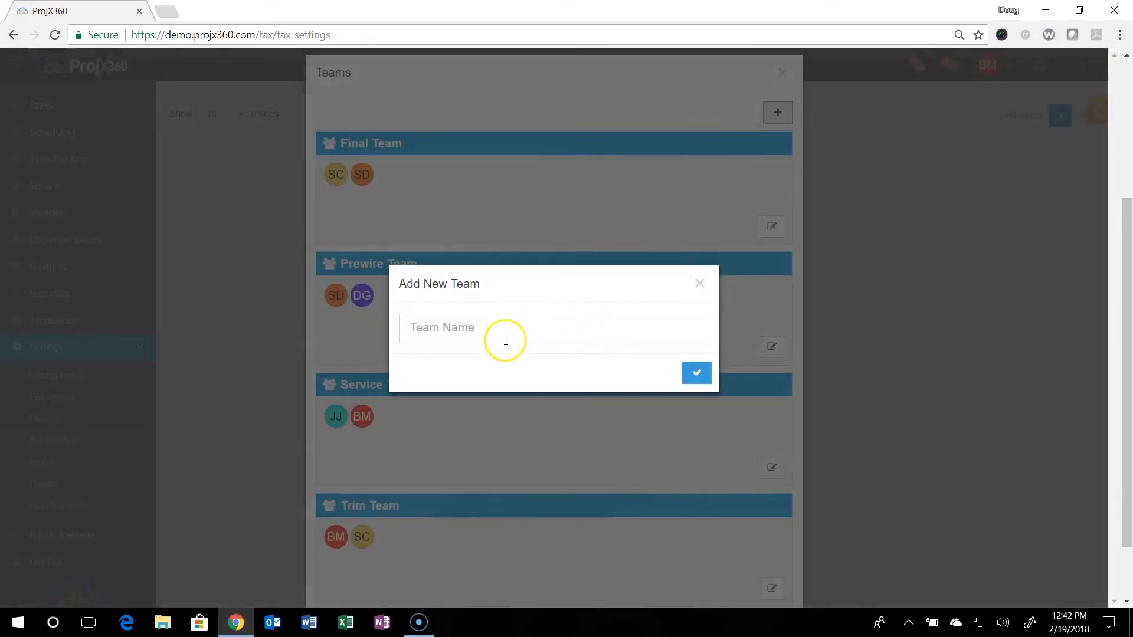
click(476, 333)
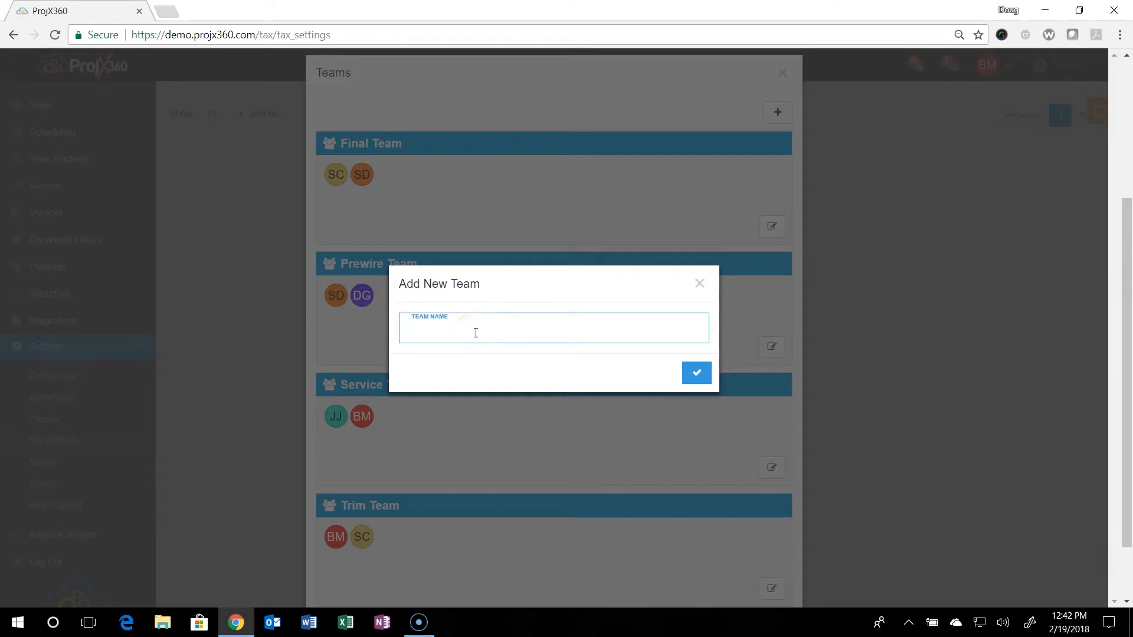
text(Programming)
click(697, 373)
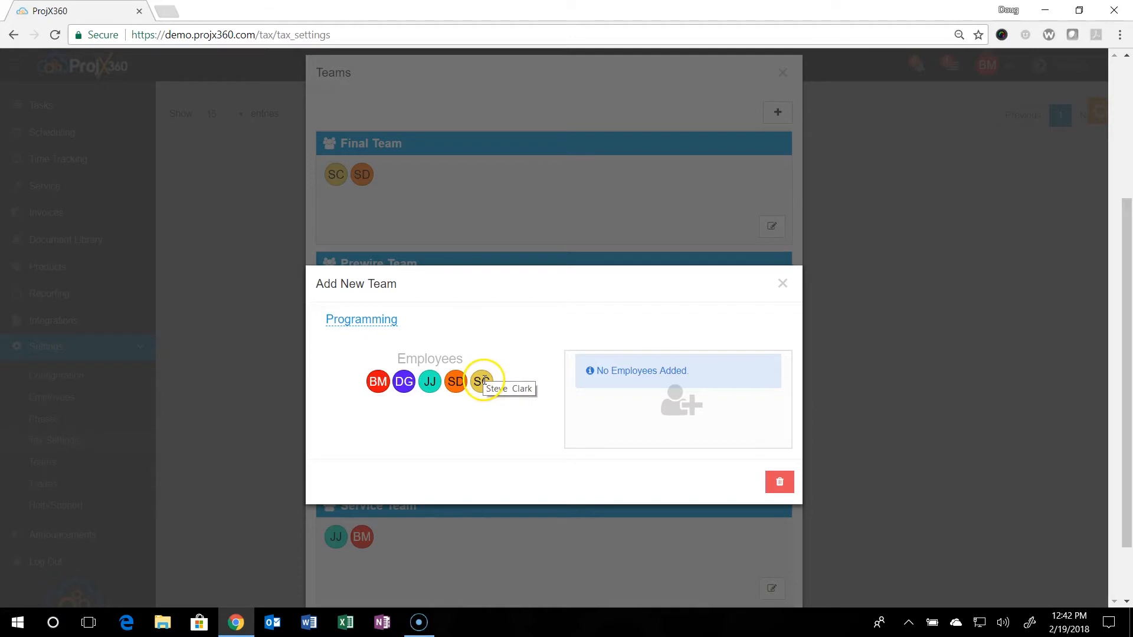
drag(482, 381, 665, 396)
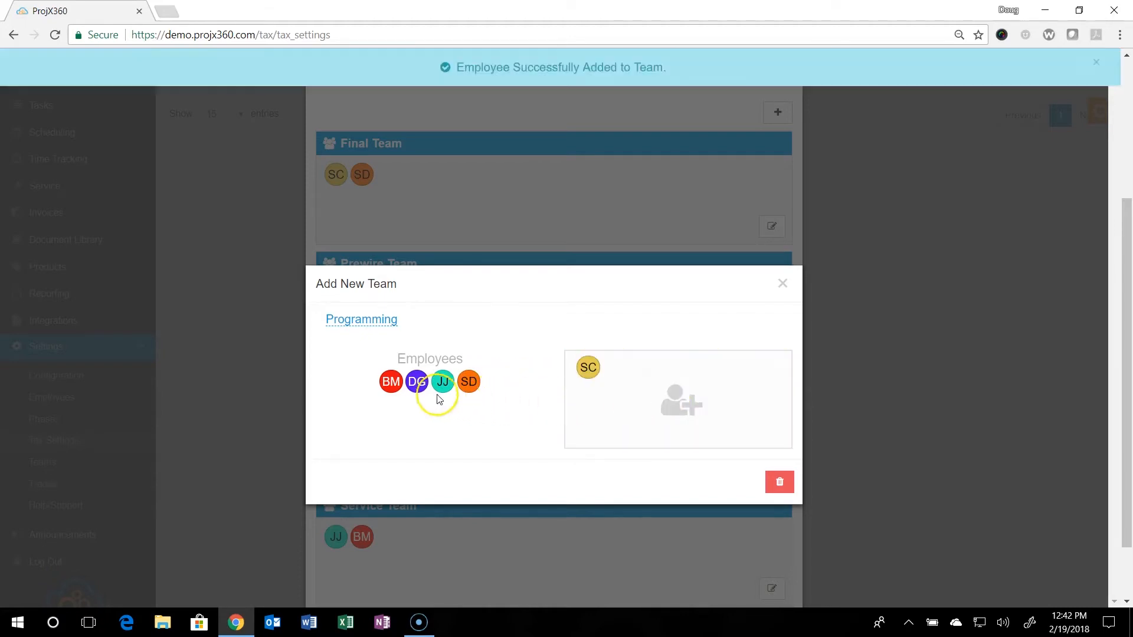
drag(392, 383, 647, 388)
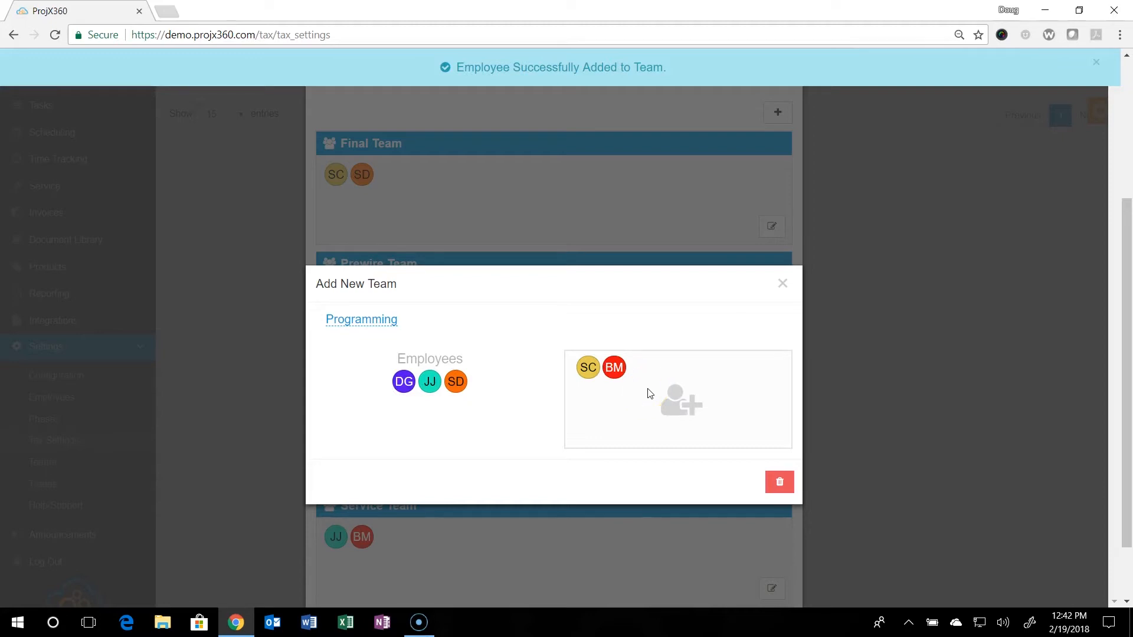
click(782, 284)
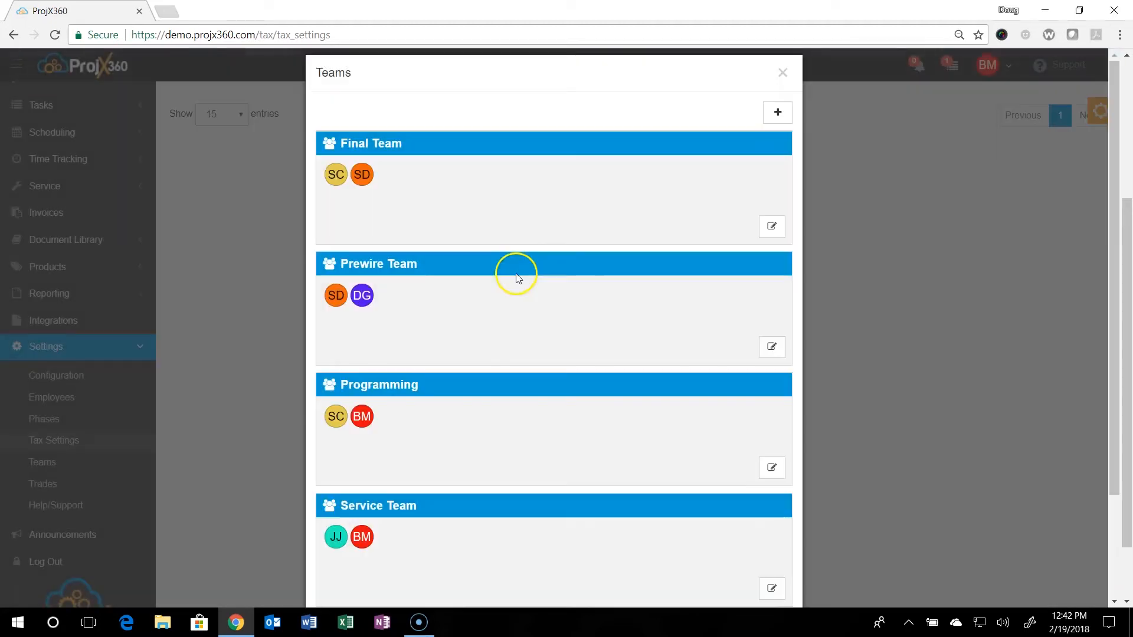
- Review the Teams list and Prewire Team's settings without changes, then close the Teams window
scroll(495, 309, down, 2)
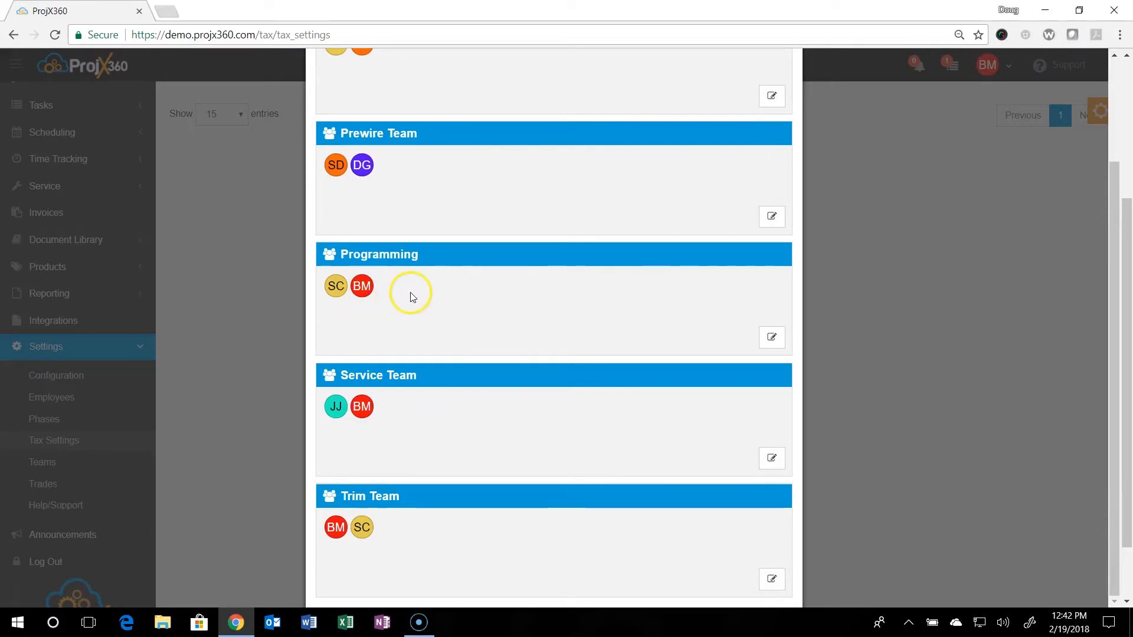
scroll(412, 297, up, 3)
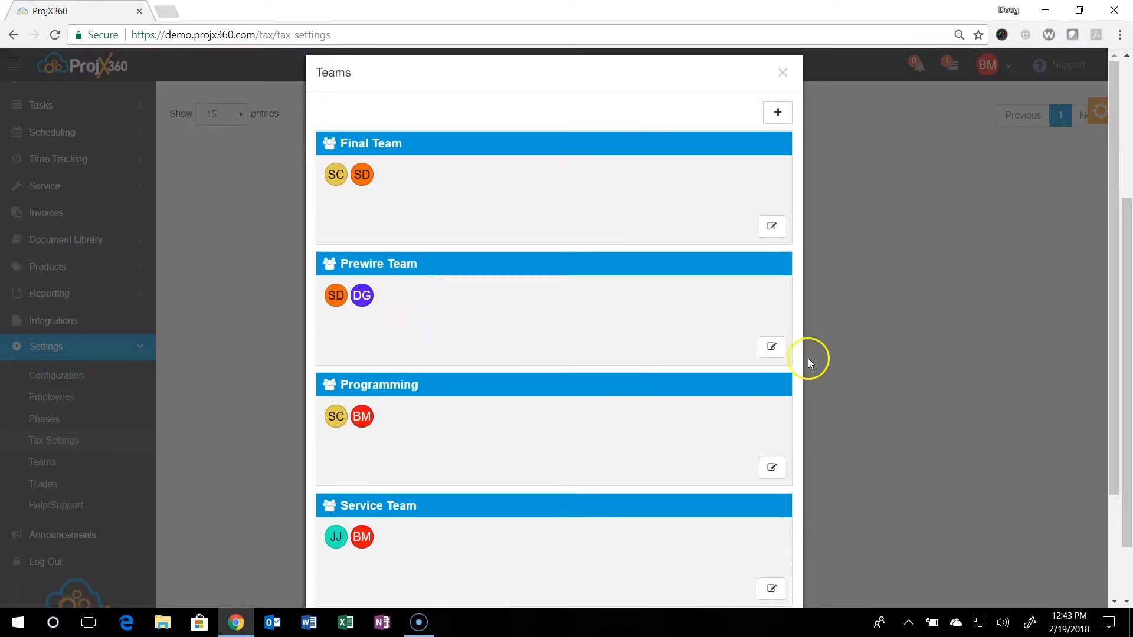
click(780, 356)
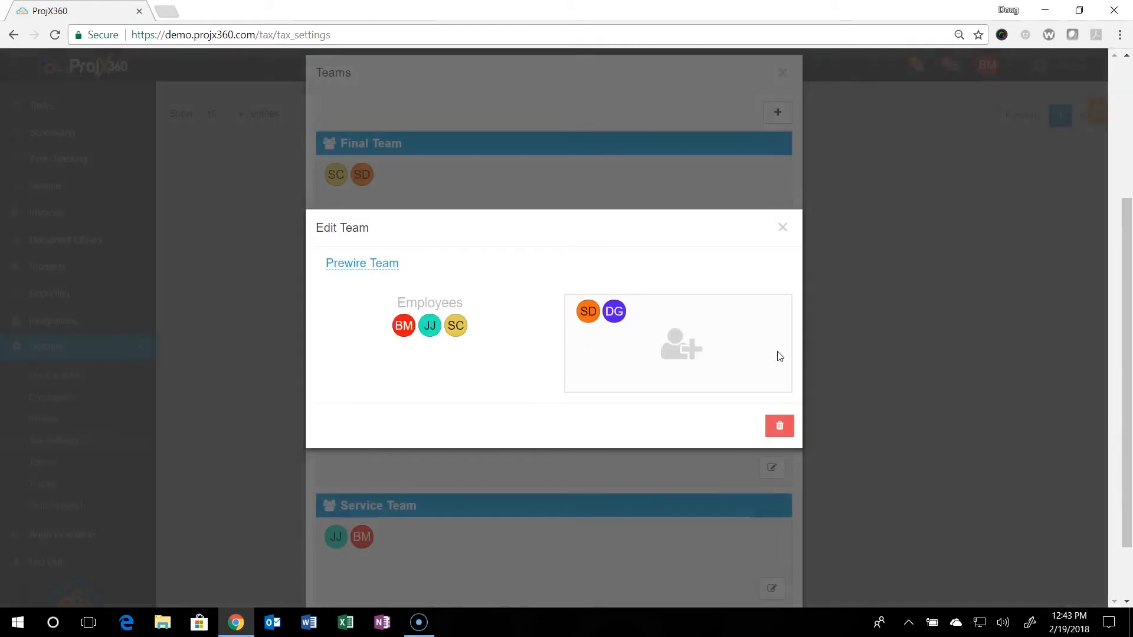
click(782, 228)
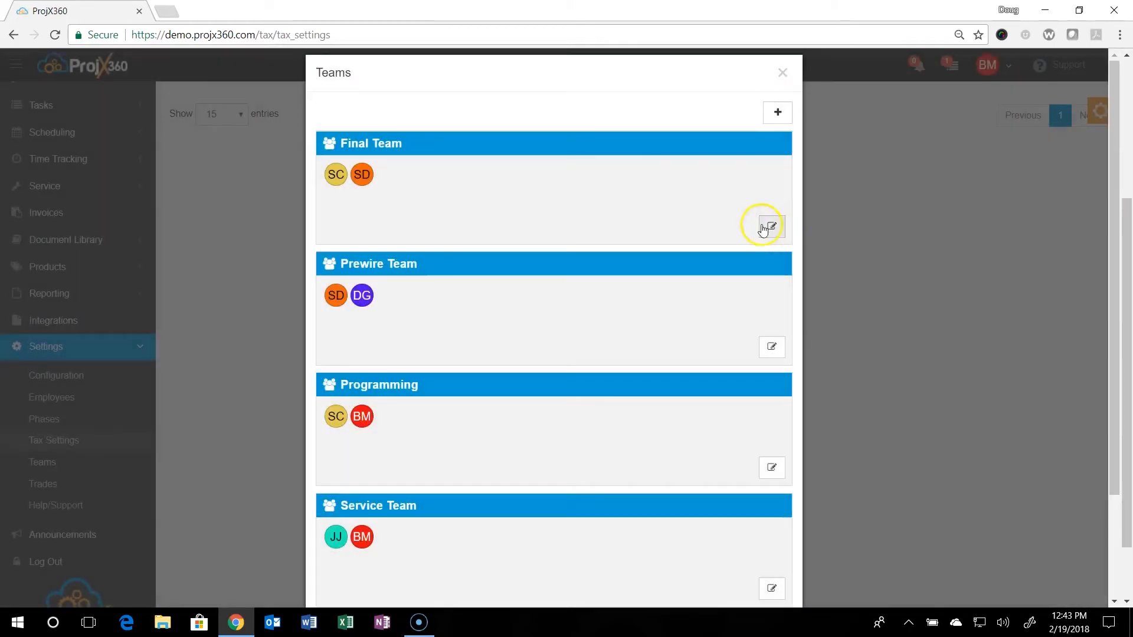
click(783, 73)
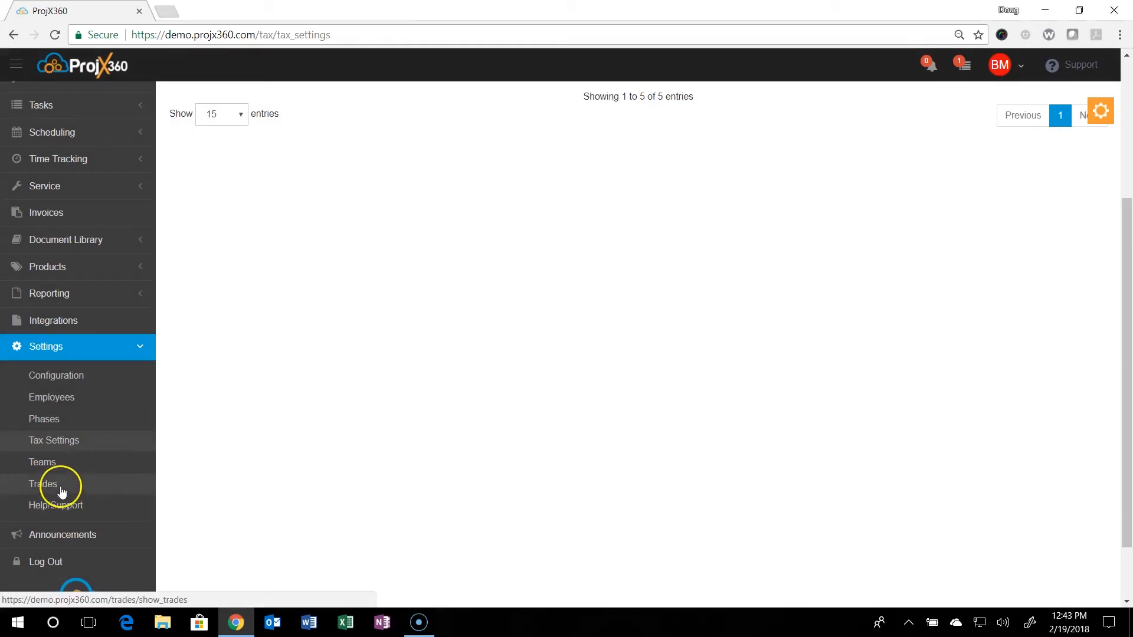
- Go to the Settings > Trades page and bring up the trade management options
click(62, 491)
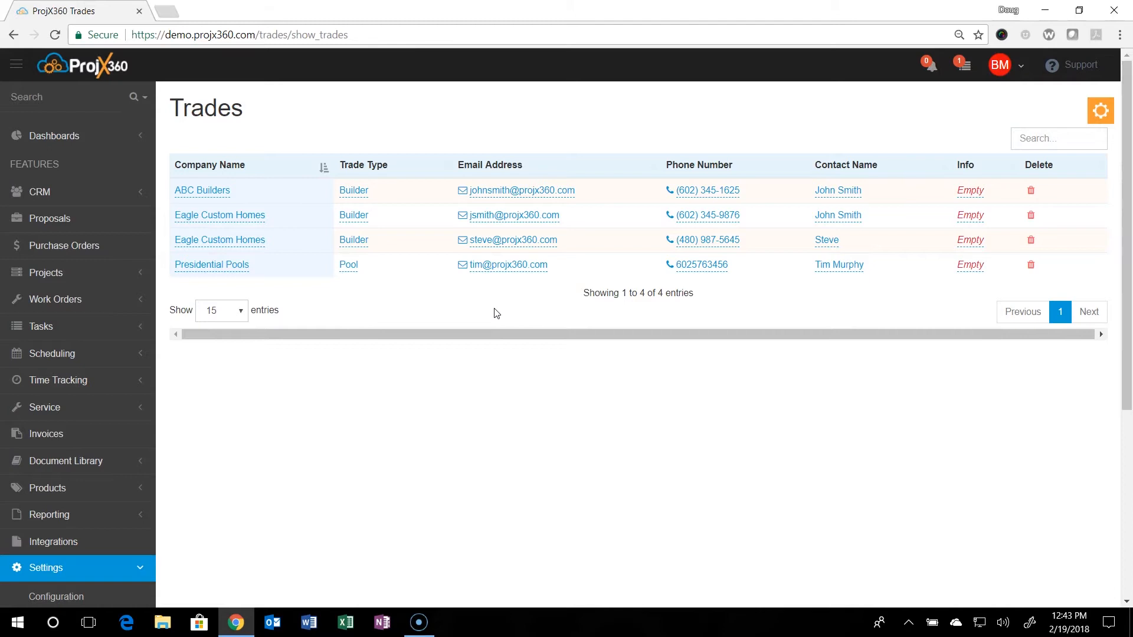
click(1100, 114)
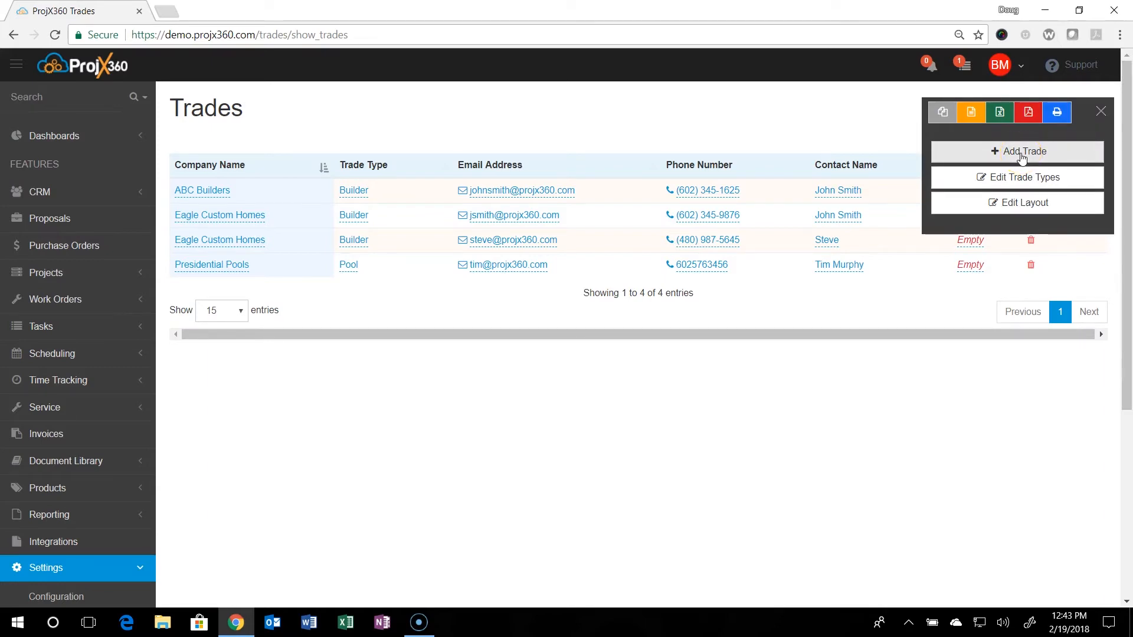
- Start a new trade for company ZXT with Designer as the trade type
click(1021, 153)
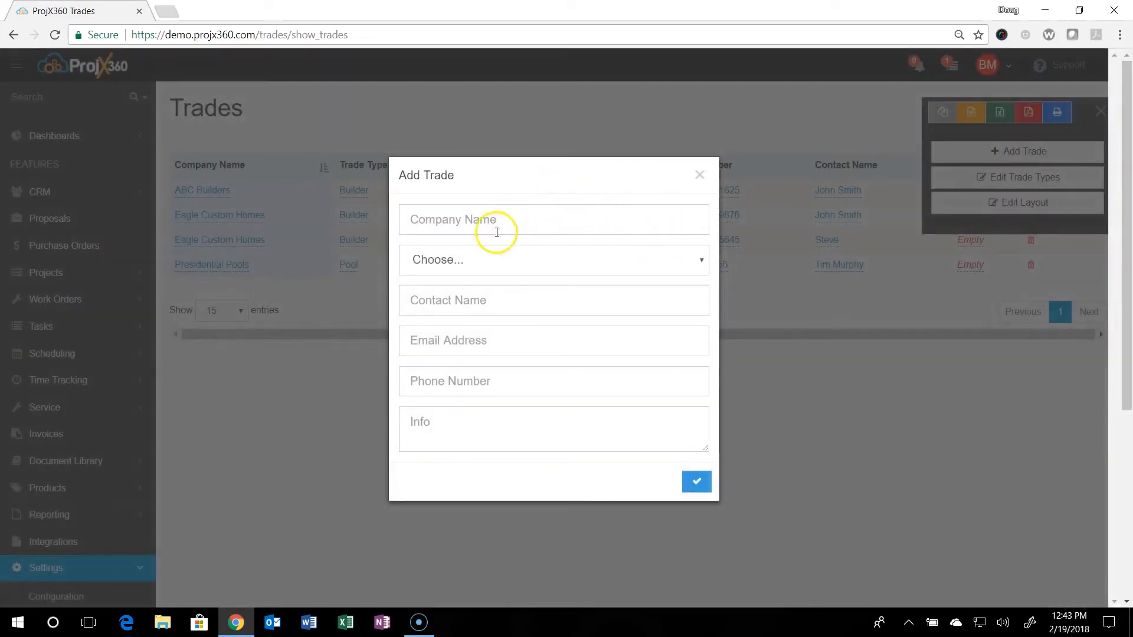
click(470, 220)
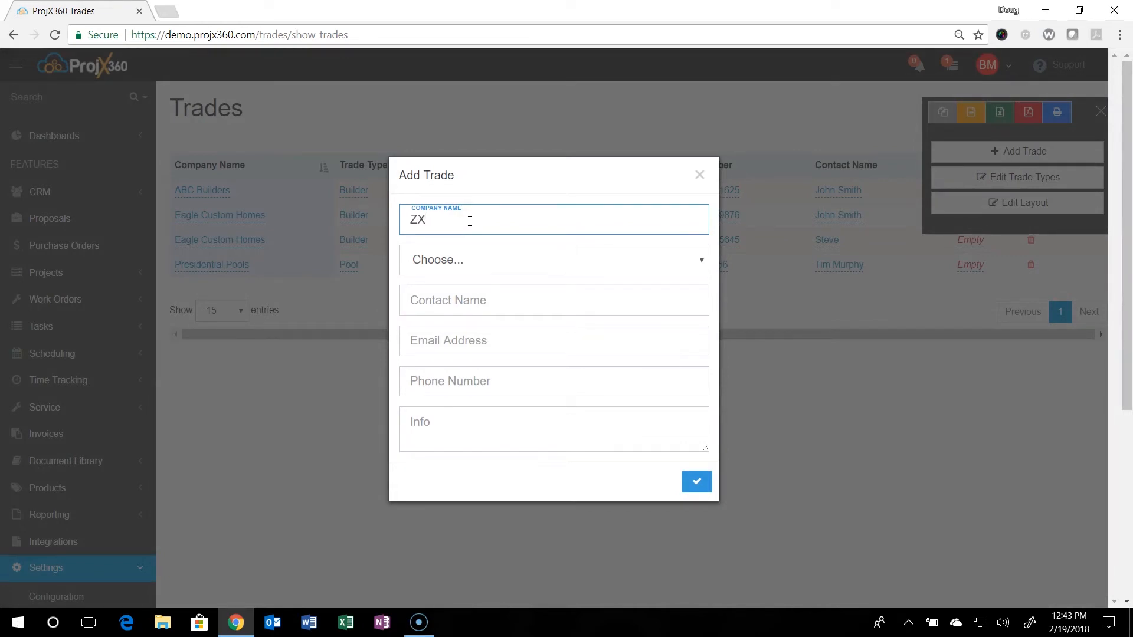
click(474, 260)
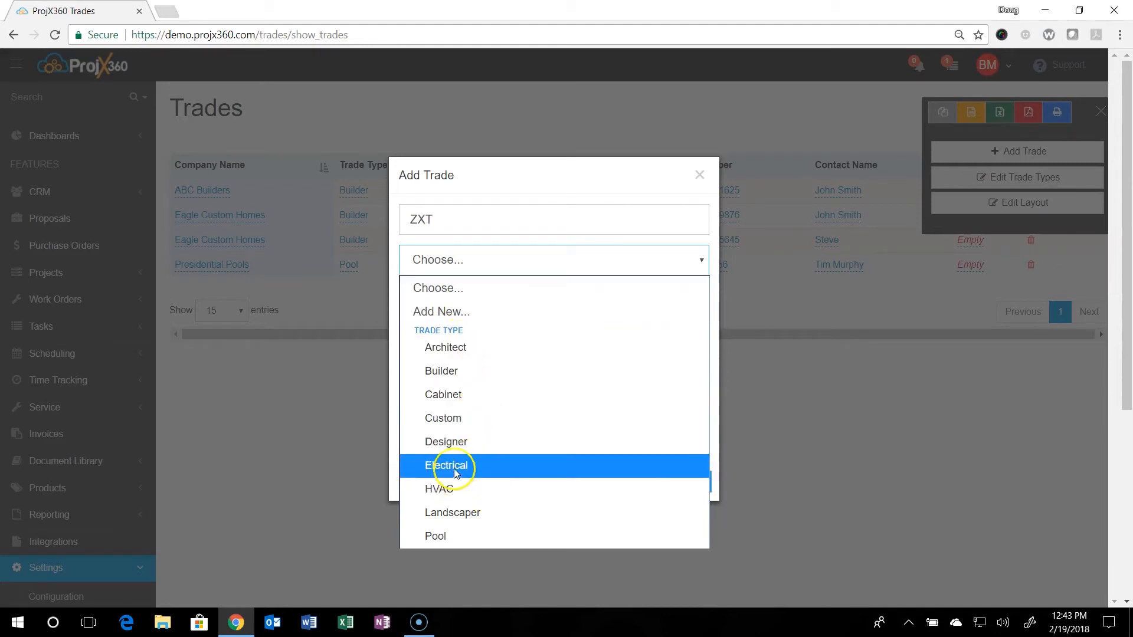
click(447, 450)
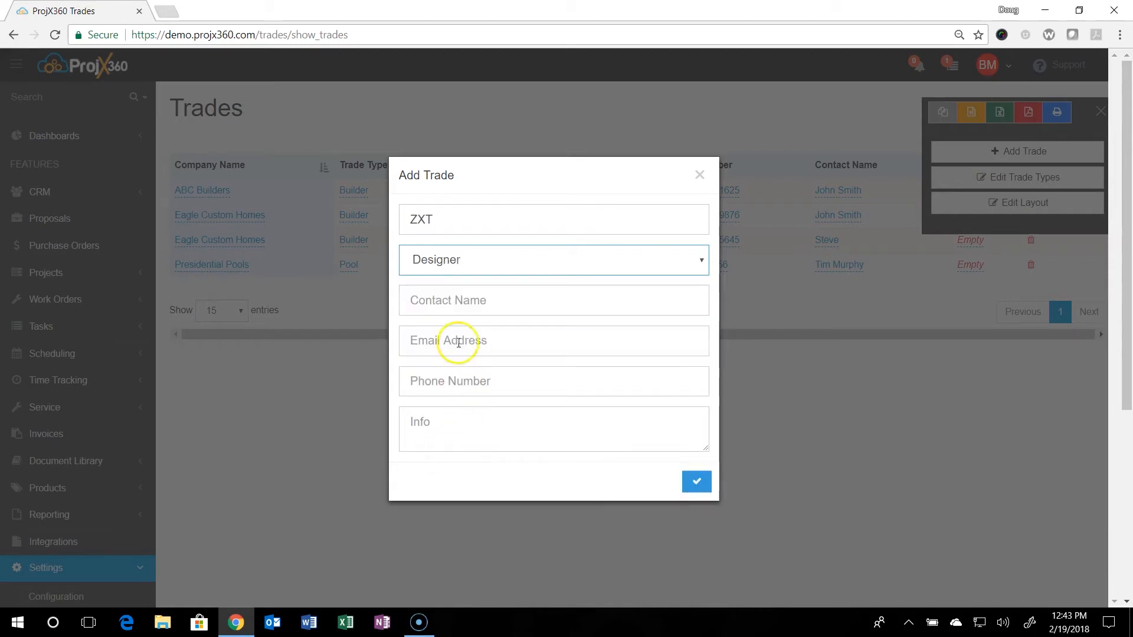
- Enter the contact's name, e-mail and phone number, then save the ZXT trade
click(457, 304)
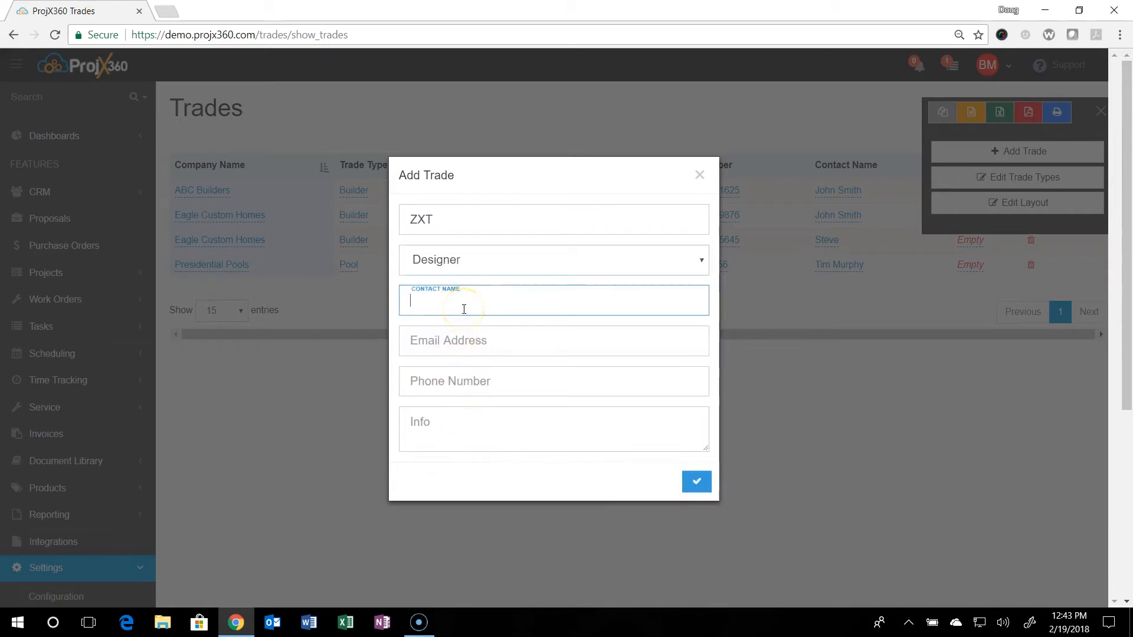
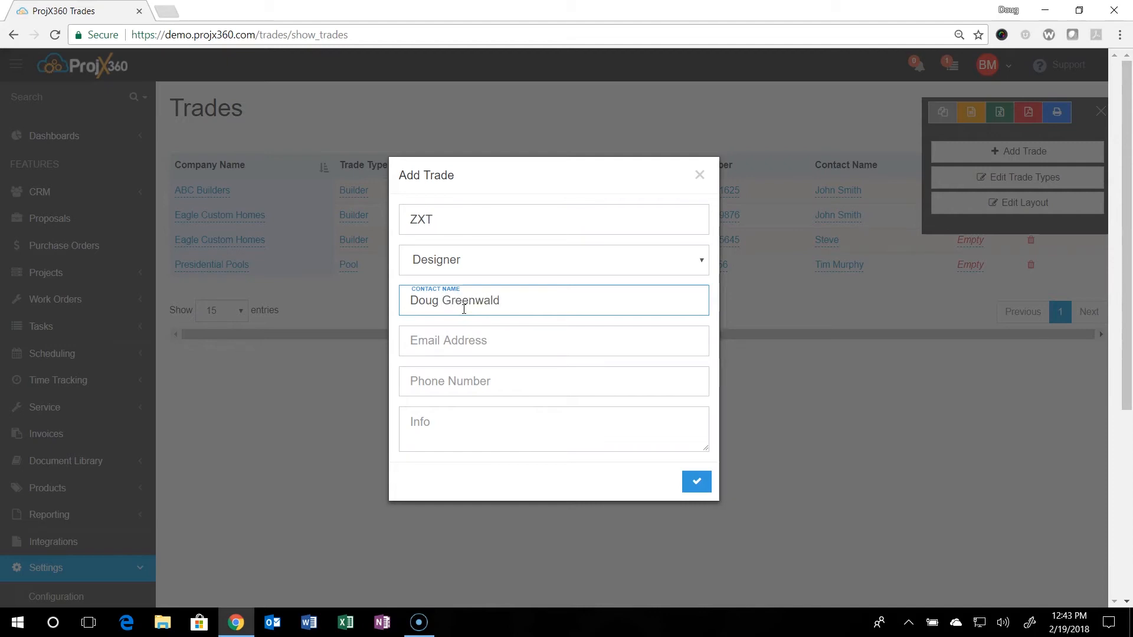
click(453, 349)
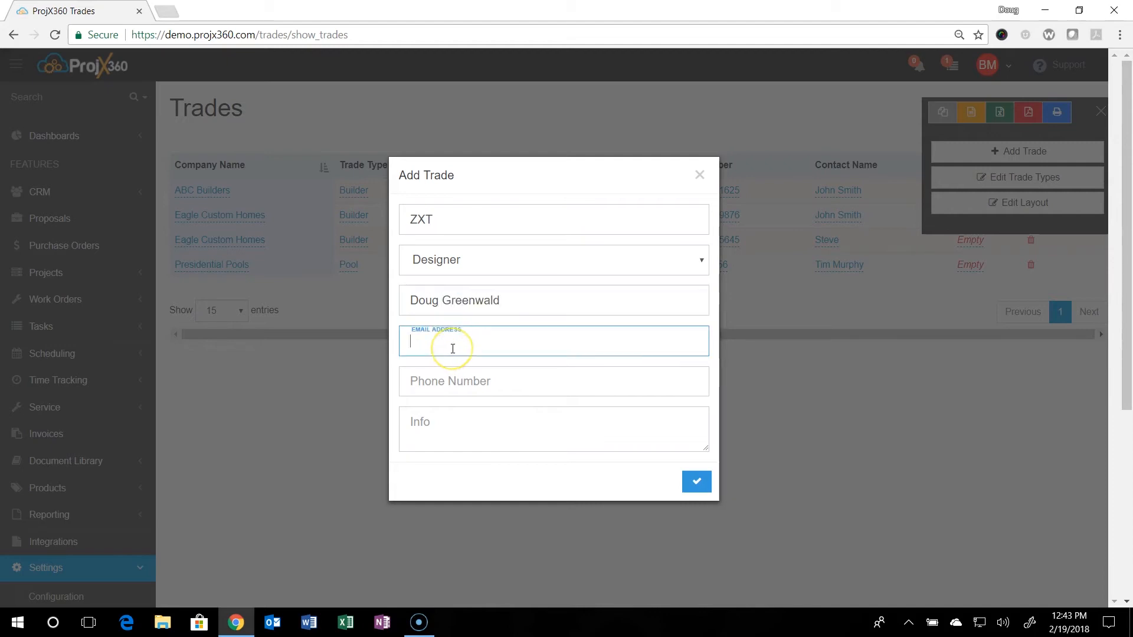
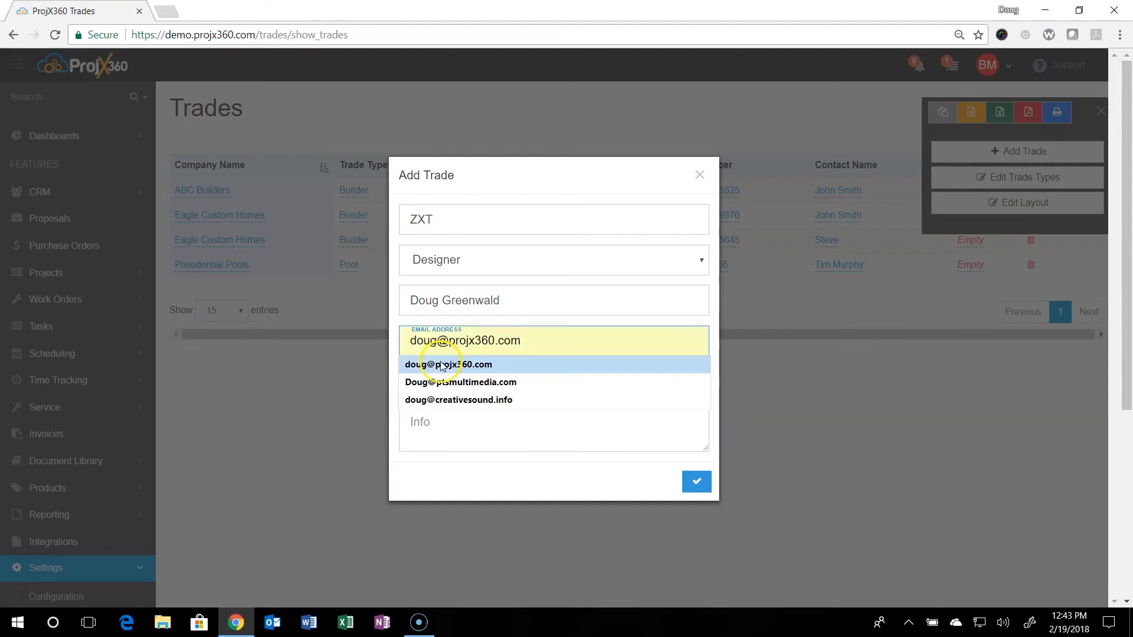
click(449, 364)
click(474, 387)
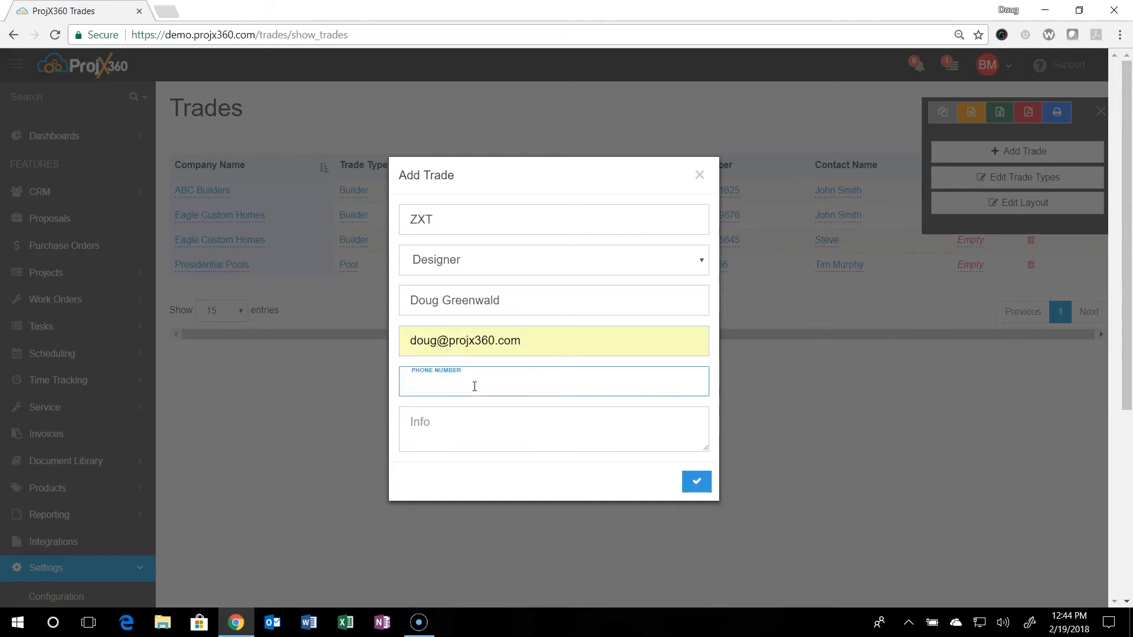
click(695, 482)
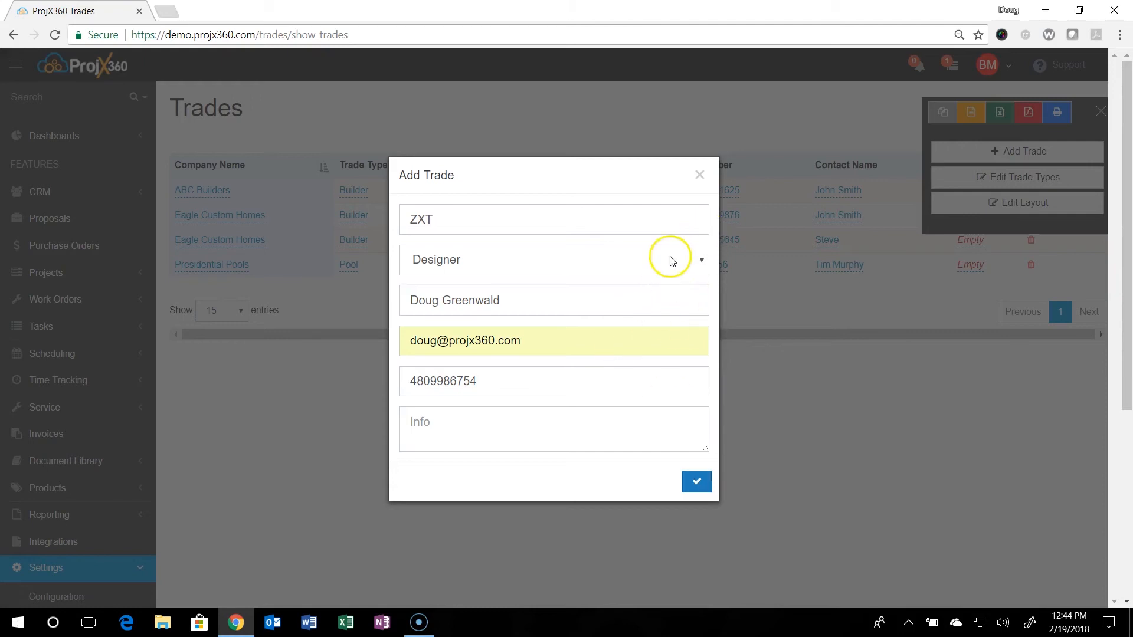
click(699, 173)
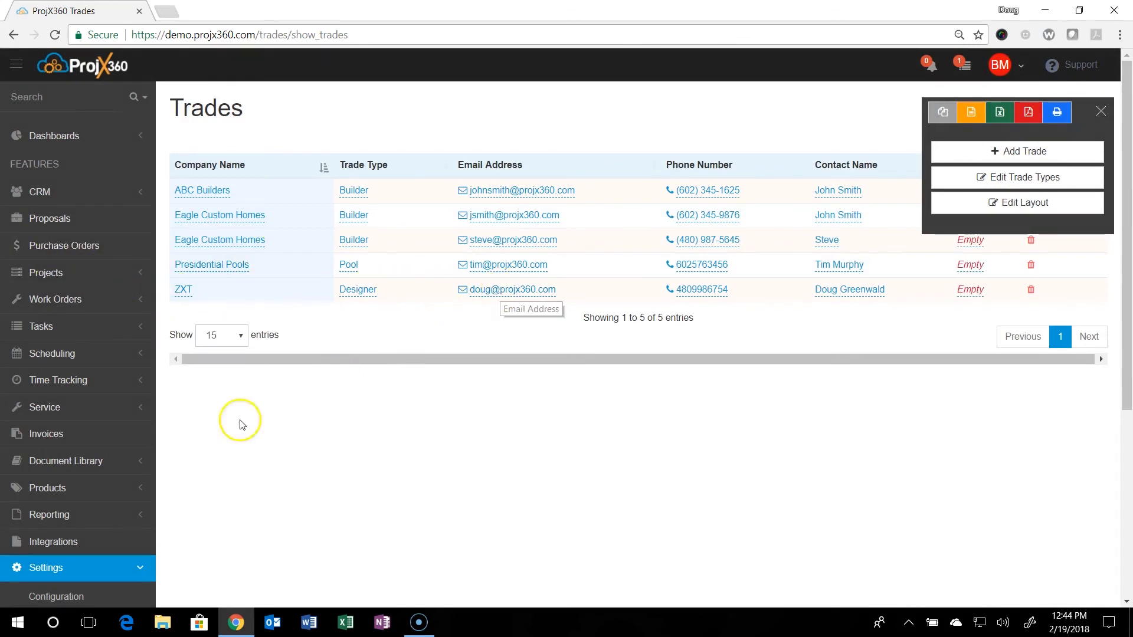
scroll(47, 485, down, 3)
scroll(49, 484, down, 2)
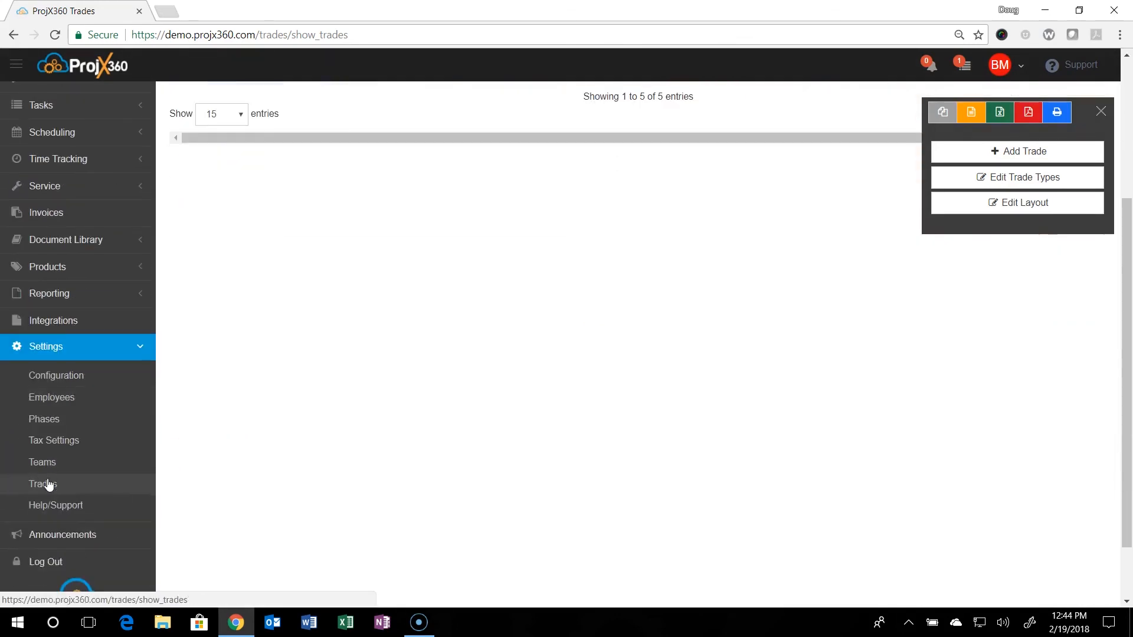
click(52, 514)
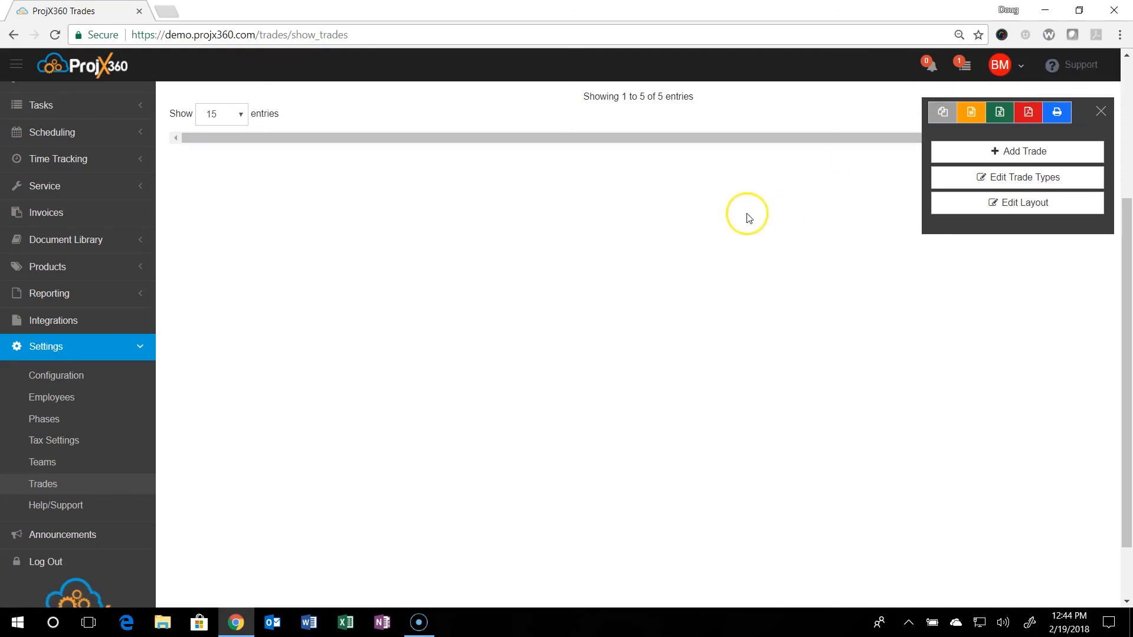
scroll(745, 217, up, 4)
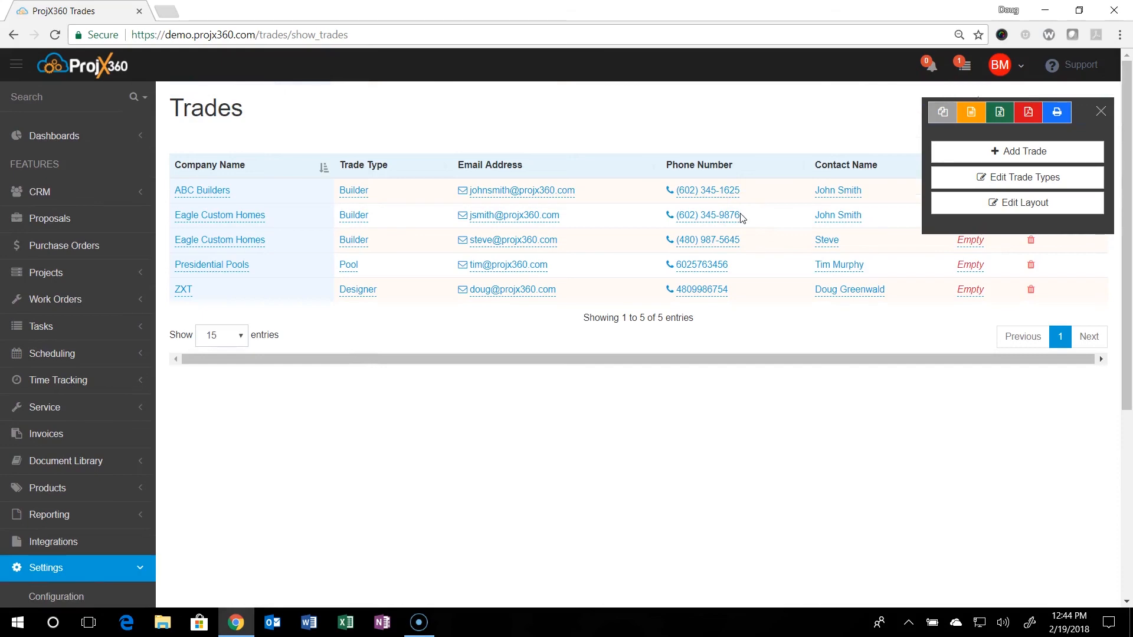